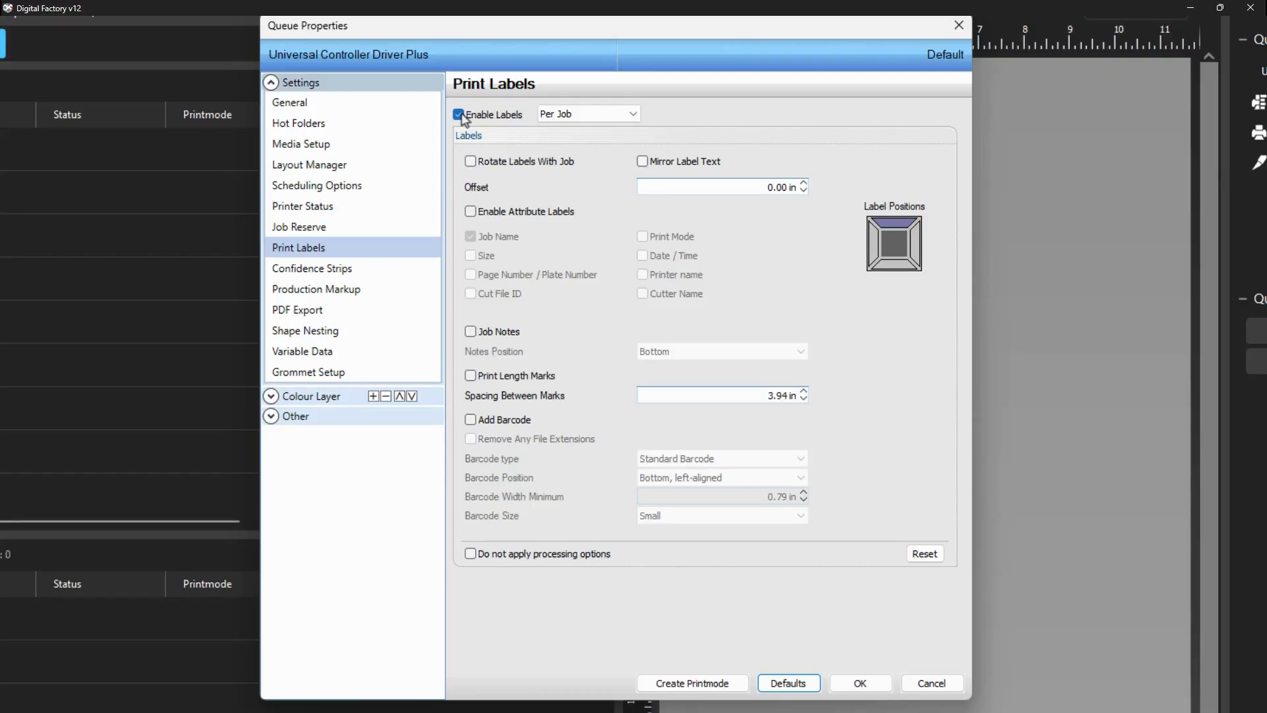
# Step: In the queue's Layout Manager settings, set the space between jobs and between copies to 0.50 in and apply
pyautogui.click(328, 172)
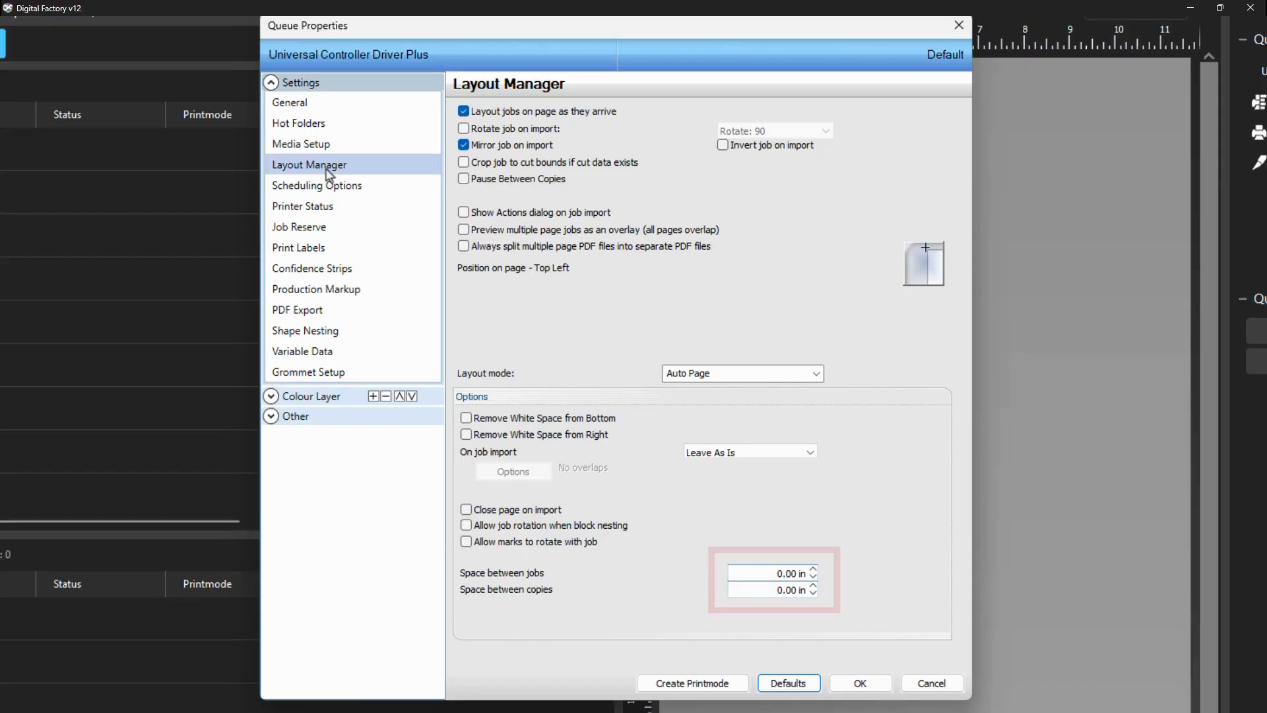
pyautogui.click(749, 573)
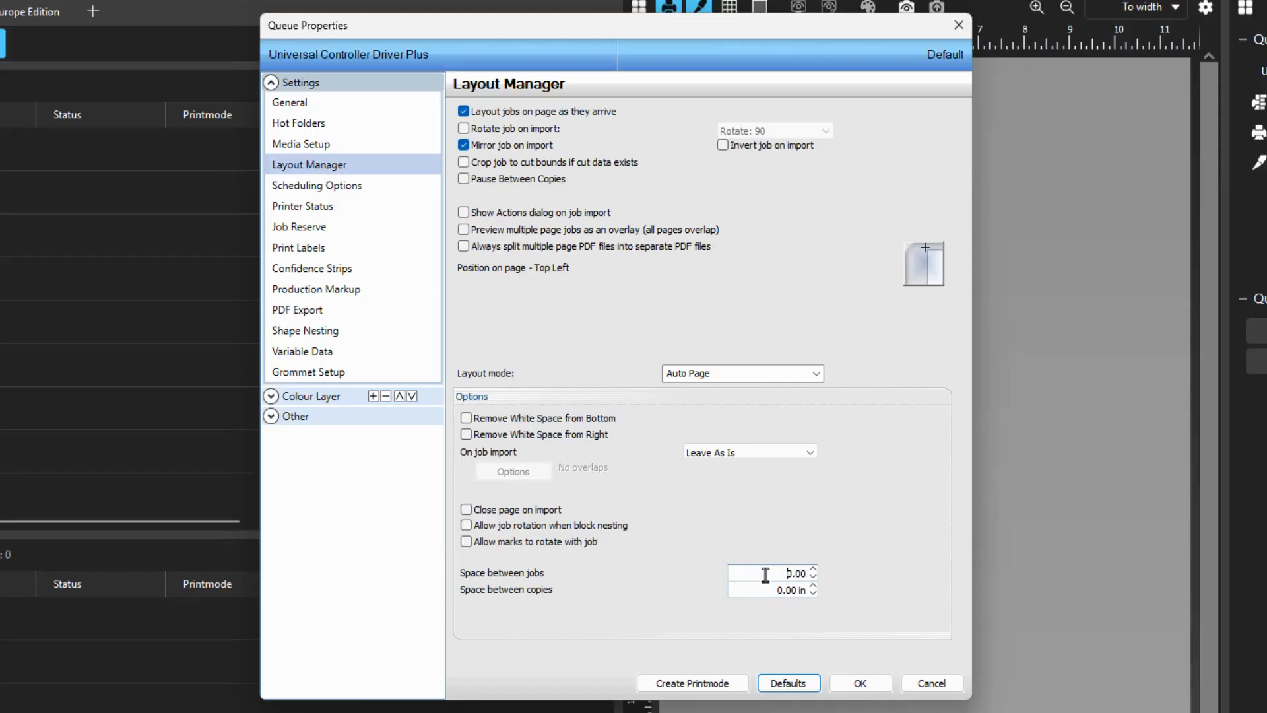
pyautogui.write('0.5')
pyautogui.press('Tab')
pyautogui.write('.5')
pyautogui.press('Tab')
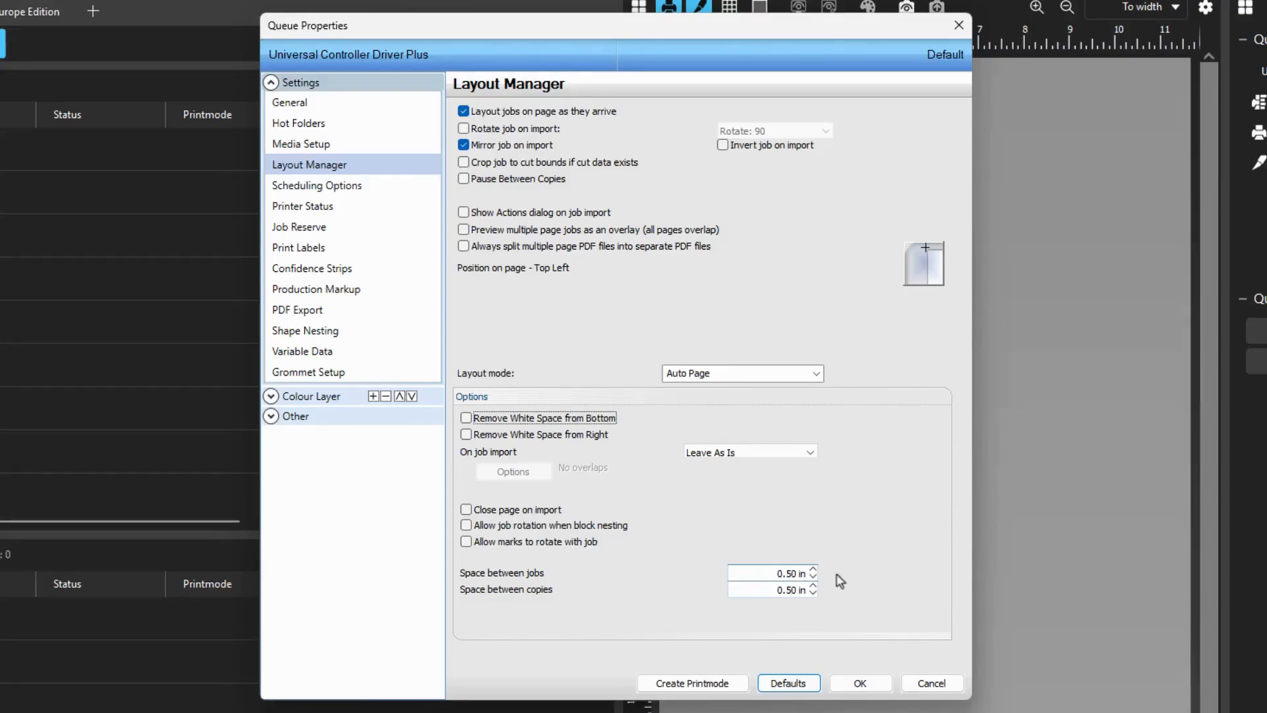
pyautogui.click(864, 684)
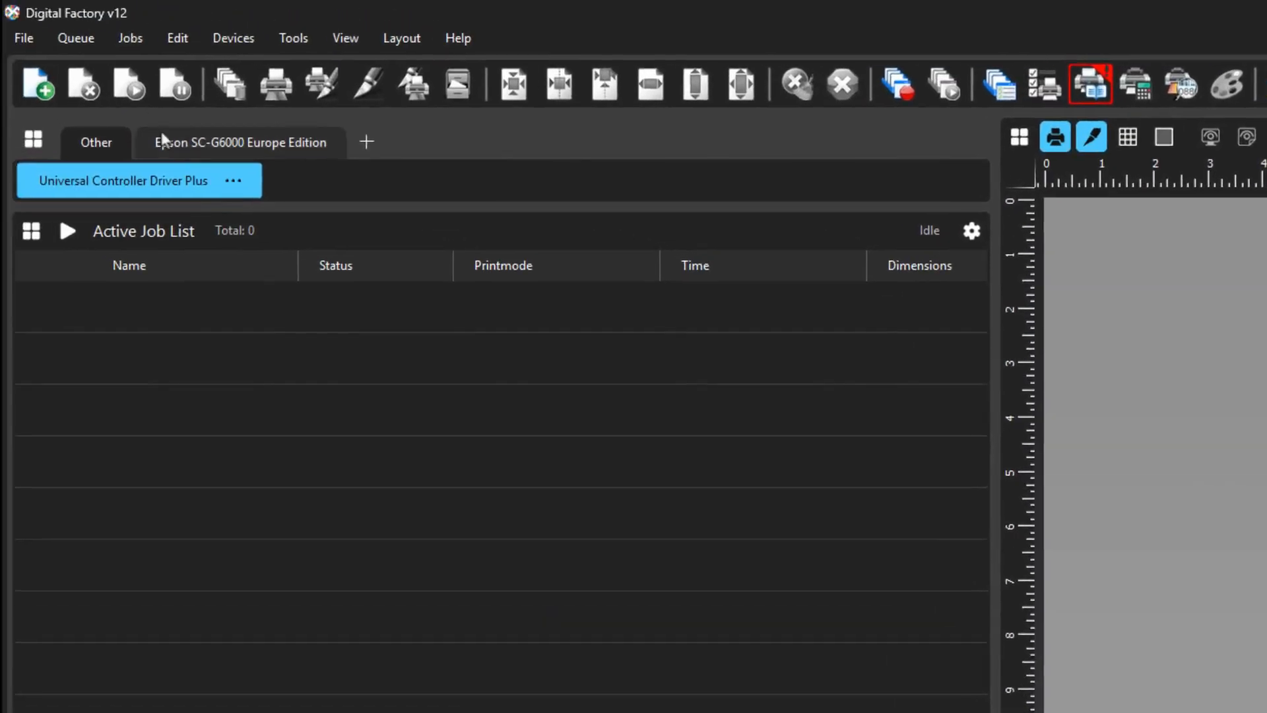
# Step: Open Create Gang Sheet and add the Customer 001 logos folder to the files to import
pyautogui.click(82, 41)
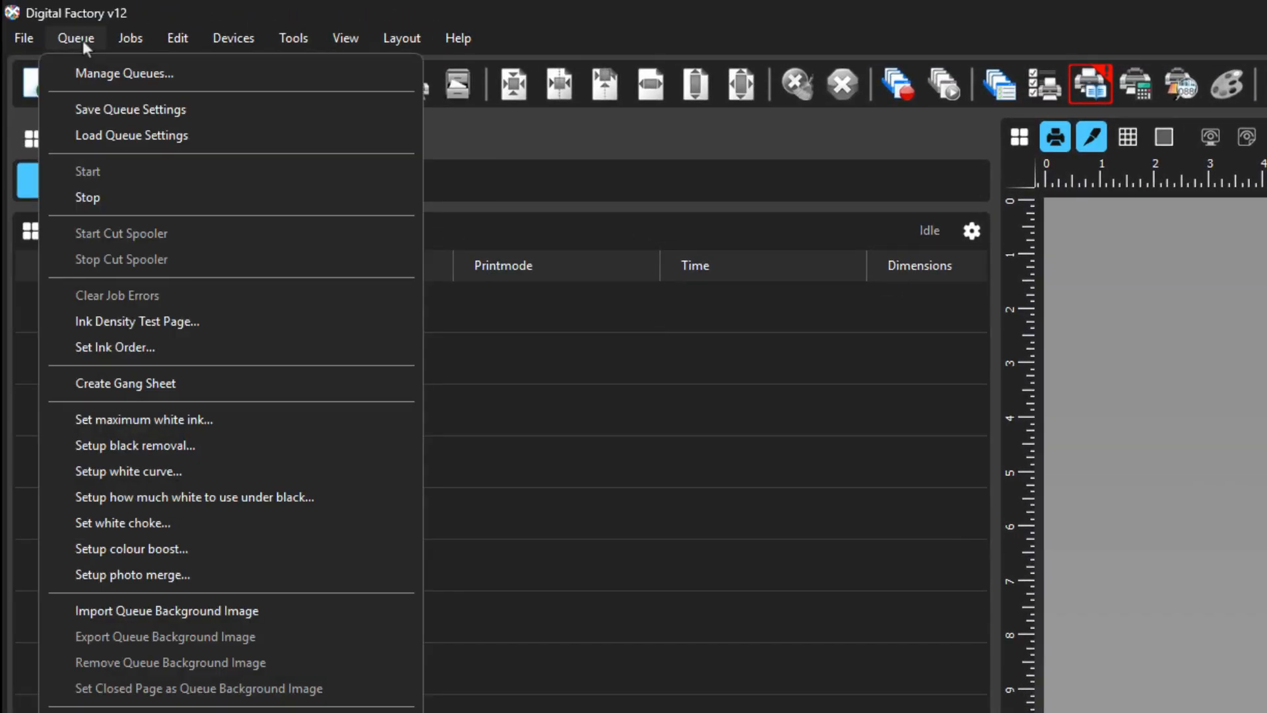
pyautogui.click(117, 378)
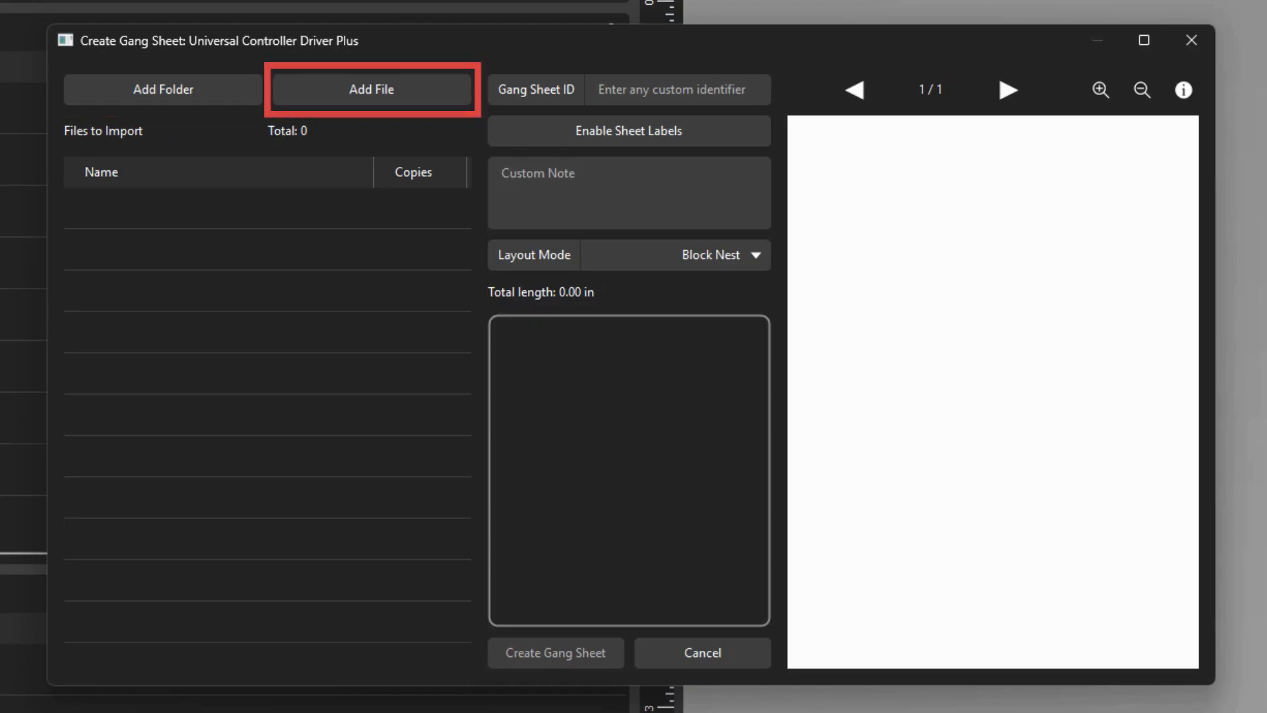
pyautogui.click(148, 85)
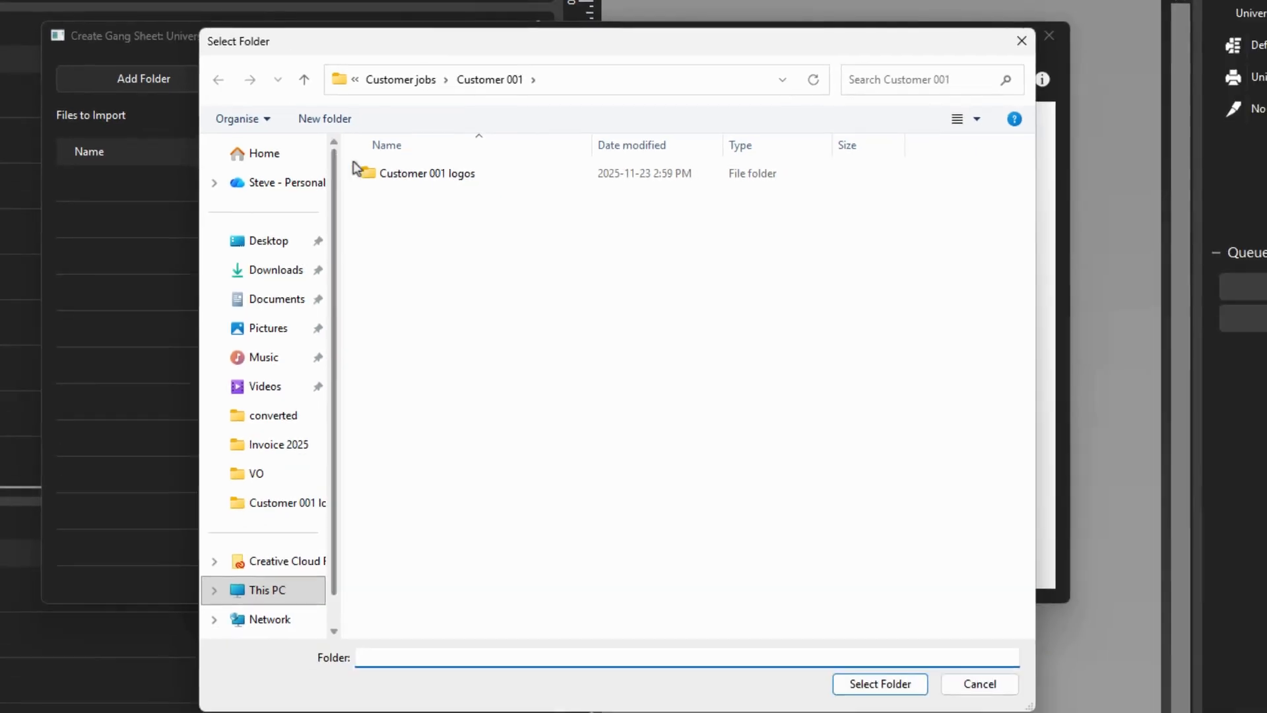
pyautogui.click(440, 198)
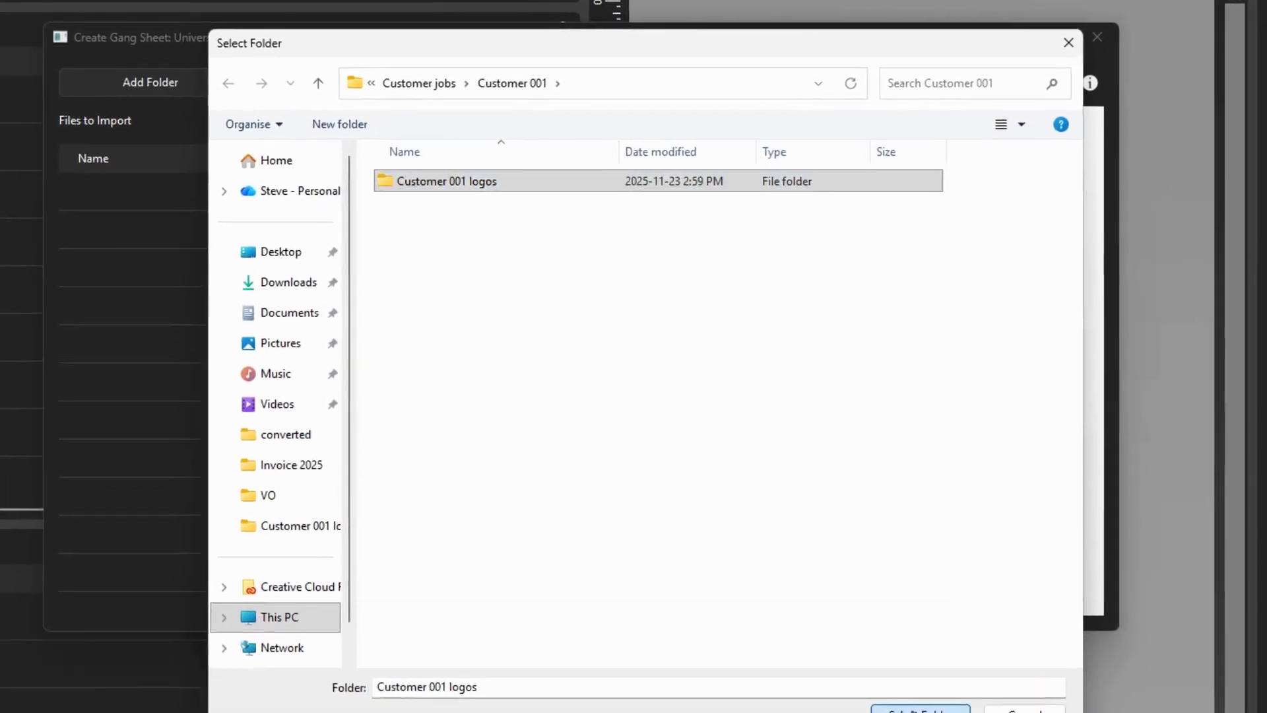
pyautogui.click(855, 671)
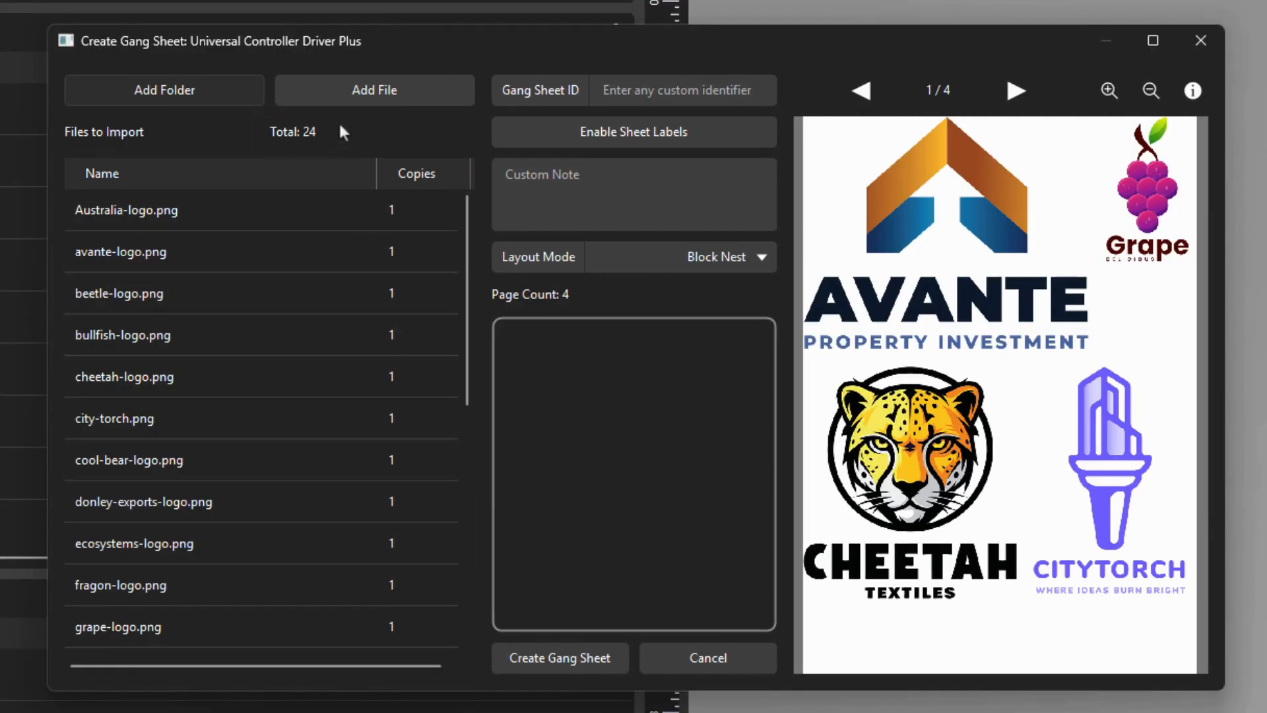
# Step: Add the Australia, beetle and bullfish Second logo files from the Customer 003 folder
pyautogui.click(337, 94)
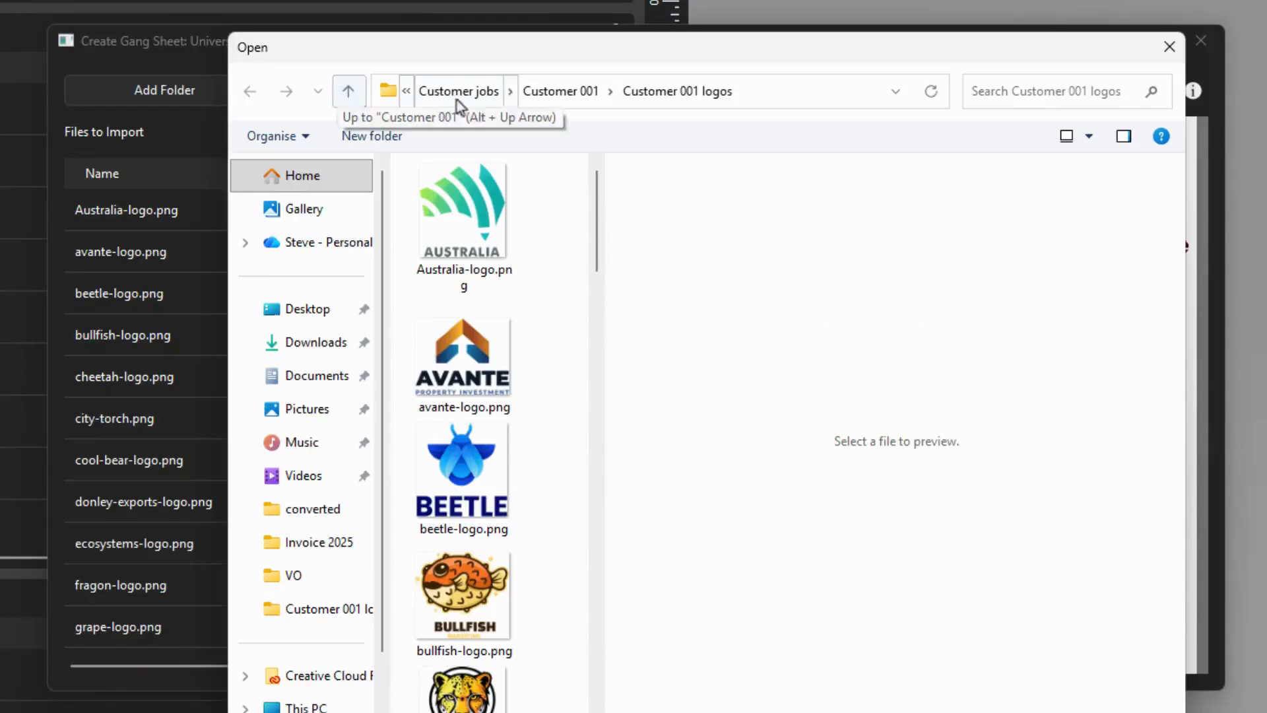
pyautogui.click(482, 94)
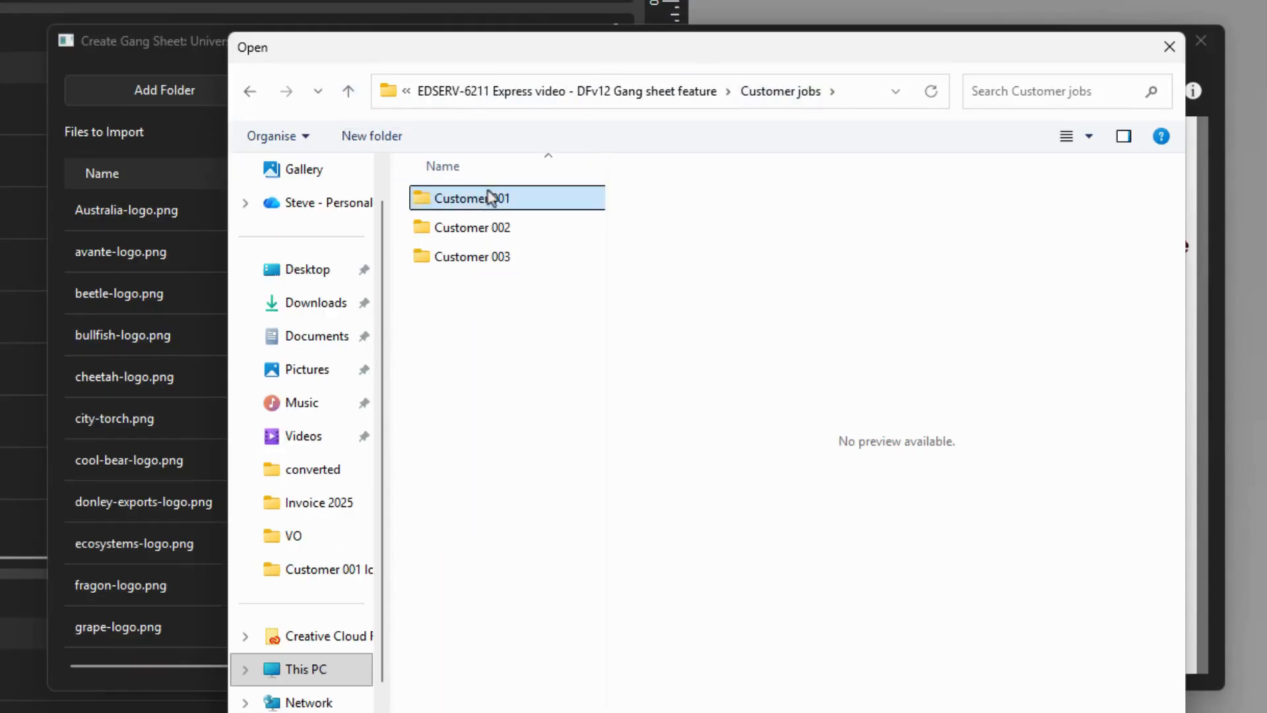
pyautogui.click(485, 258)
pyautogui.doubleClick(484, 259)
pyautogui.click(478, 225)
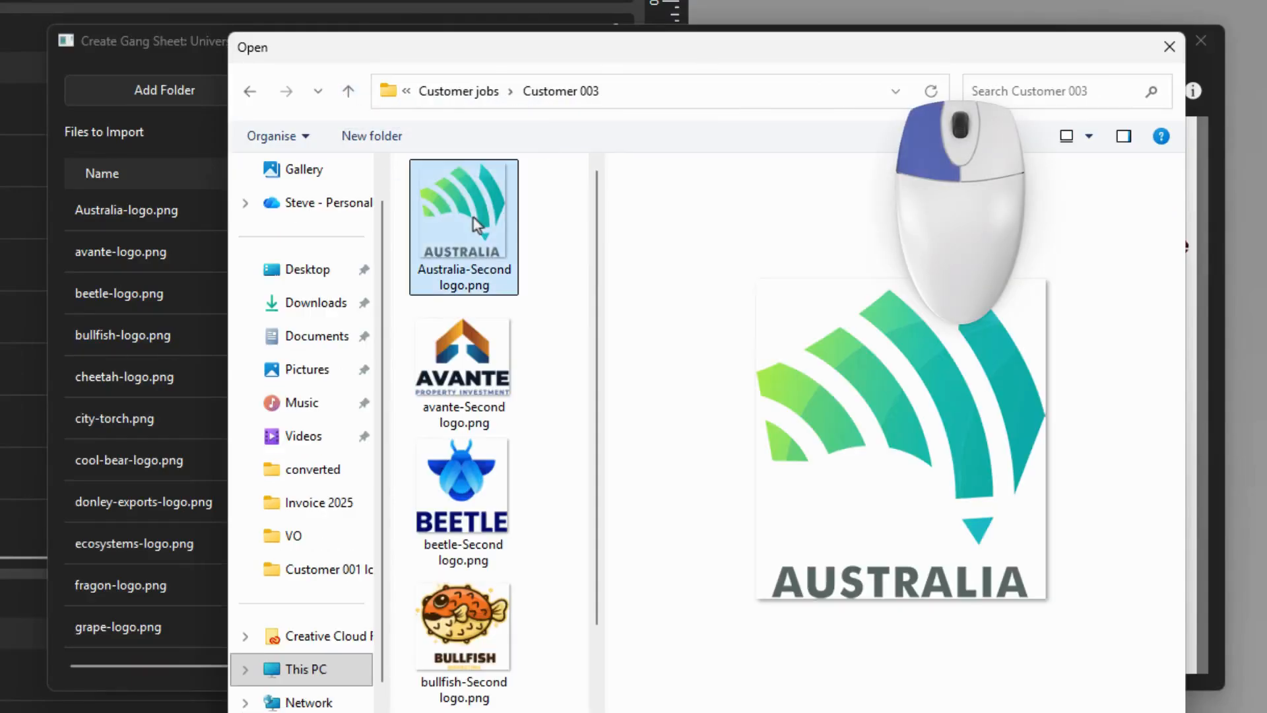
pyautogui.keyDown('ctrl'); pyautogui.click(477, 476); pyautogui.keyUp('ctrl')
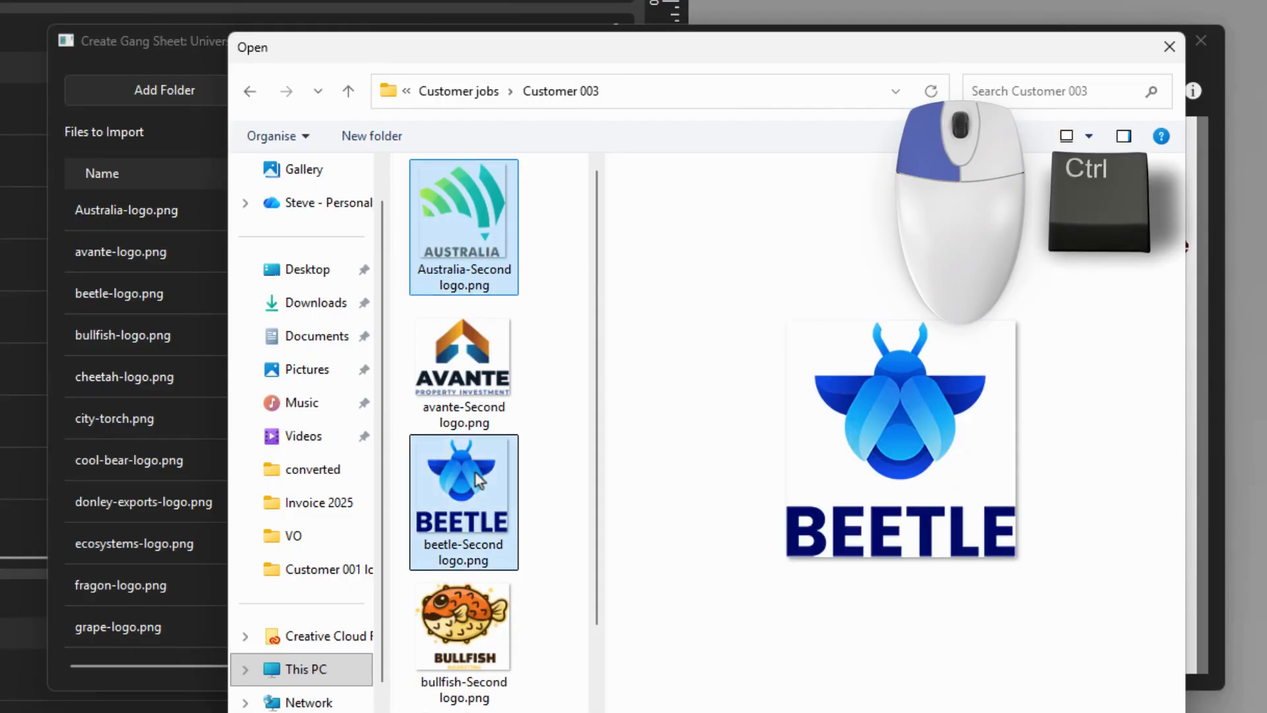
pyautogui.keyDown('ctrl'); pyautogui.click(492, 617); pyautogui.keyUp('ctrl')
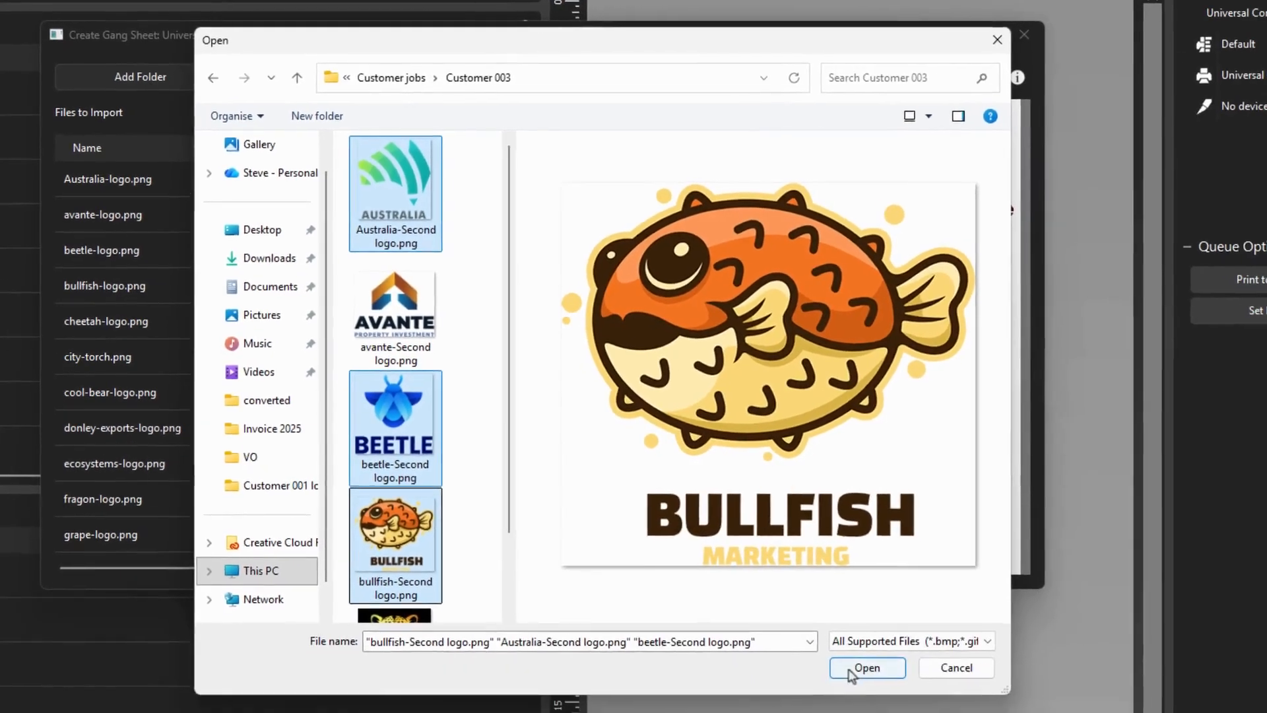
pyautogui.click(882, 671)
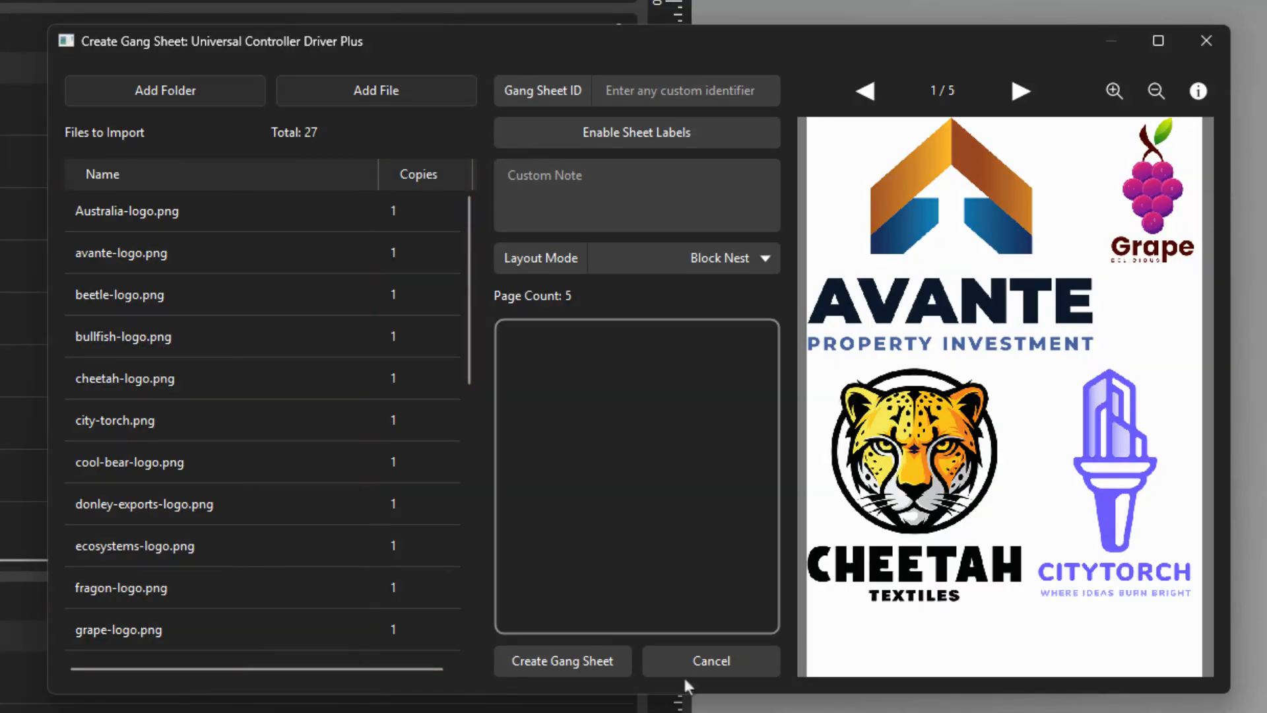
# Step: Remove cheetah-logo.png from the files to import
pyautogui.click(182, 387)
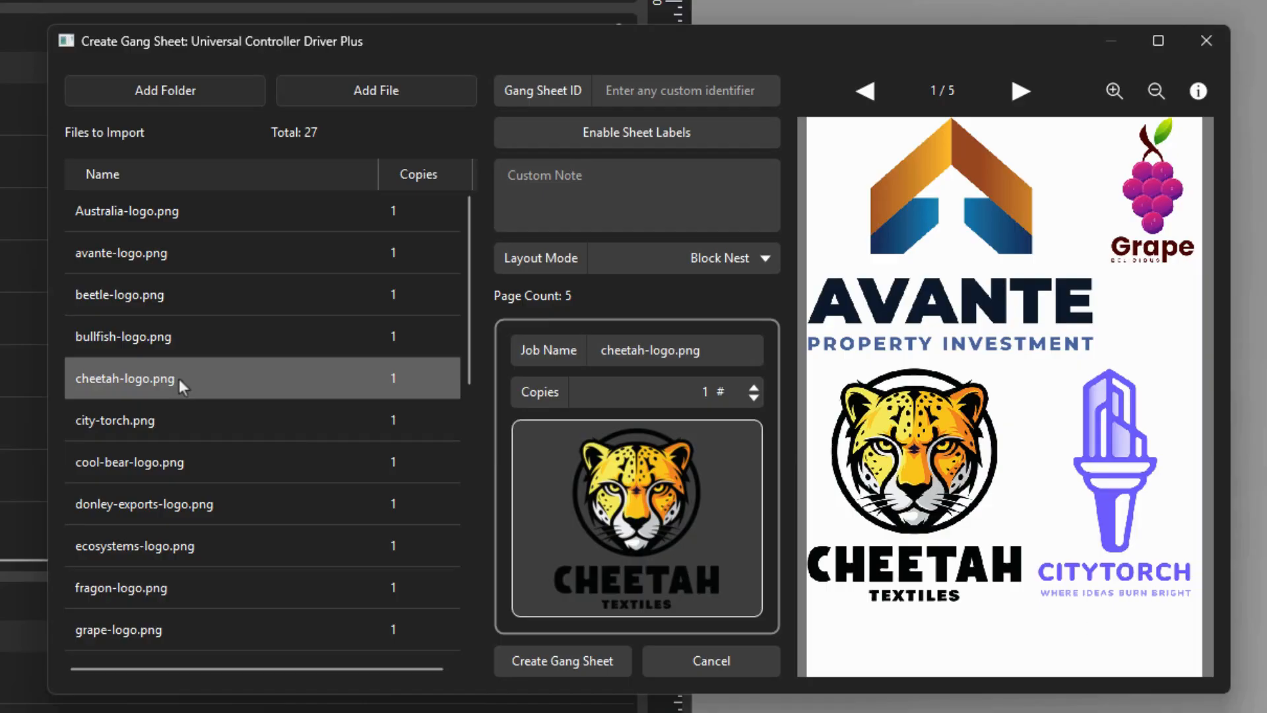
pyautogui.press('Delete')
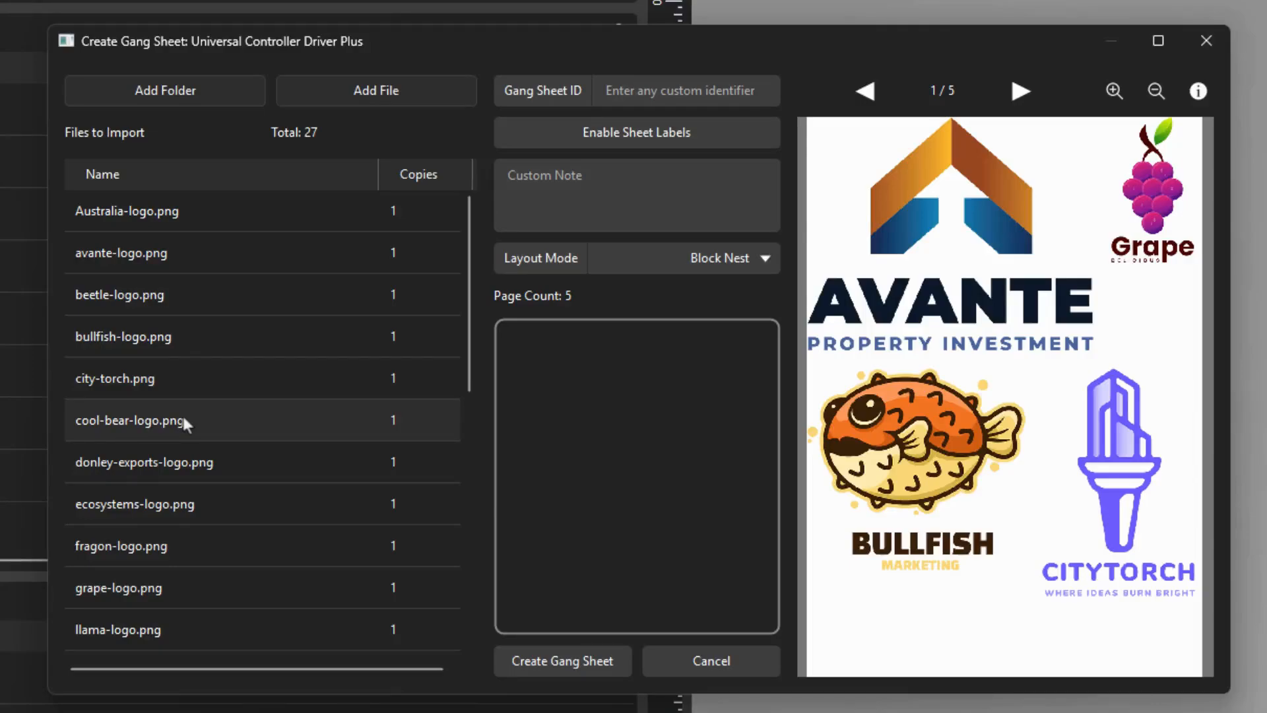
# Step: Set the gang sheet ID to Customer 001 and enable sheet labels
pyautogui.click(606, 85)
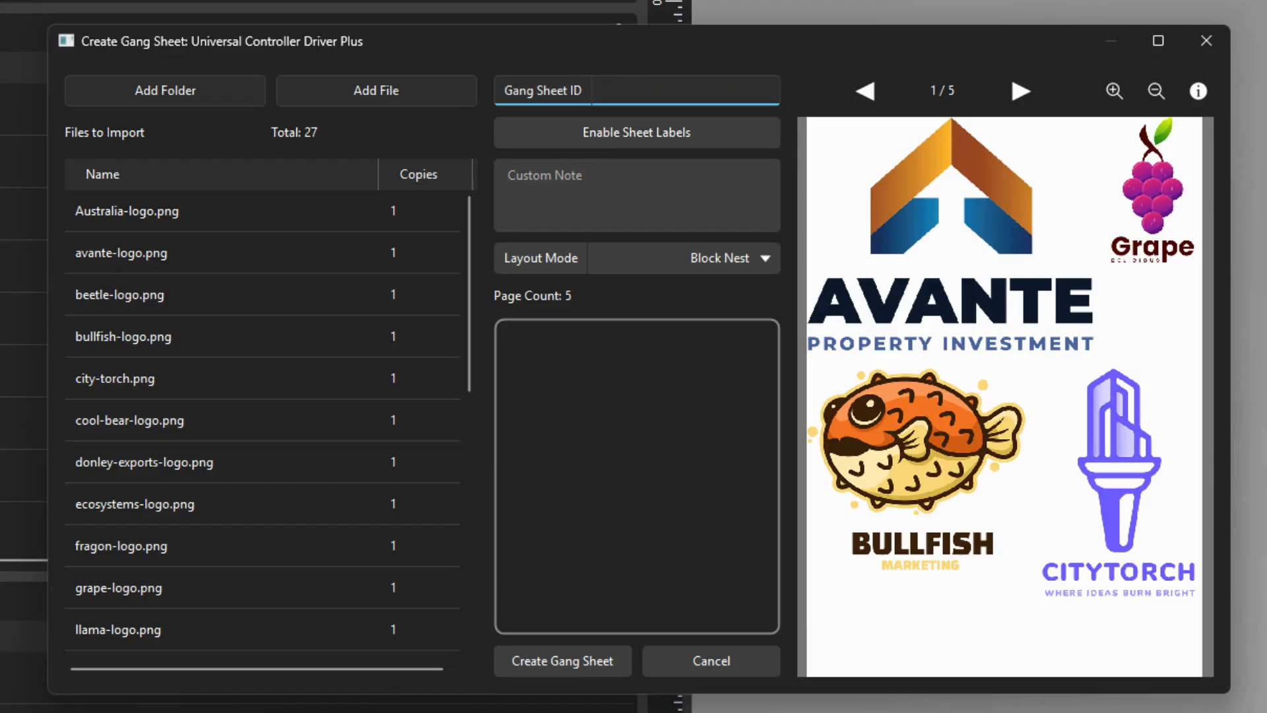
pyautogui.write('Customer 001')
pyautogui.click(726, 135)
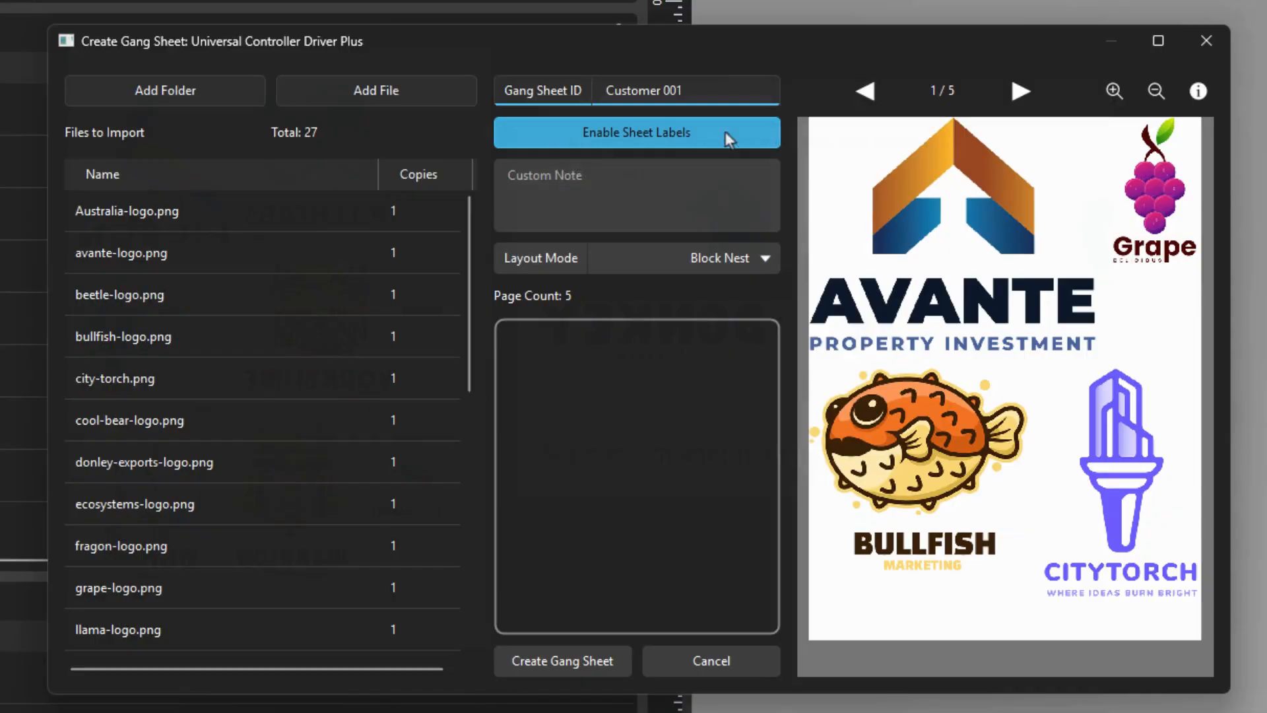
# Step: Enter a custom note asking to send the sheet to a named colleague after printing
pyautogui.click(708, 168)
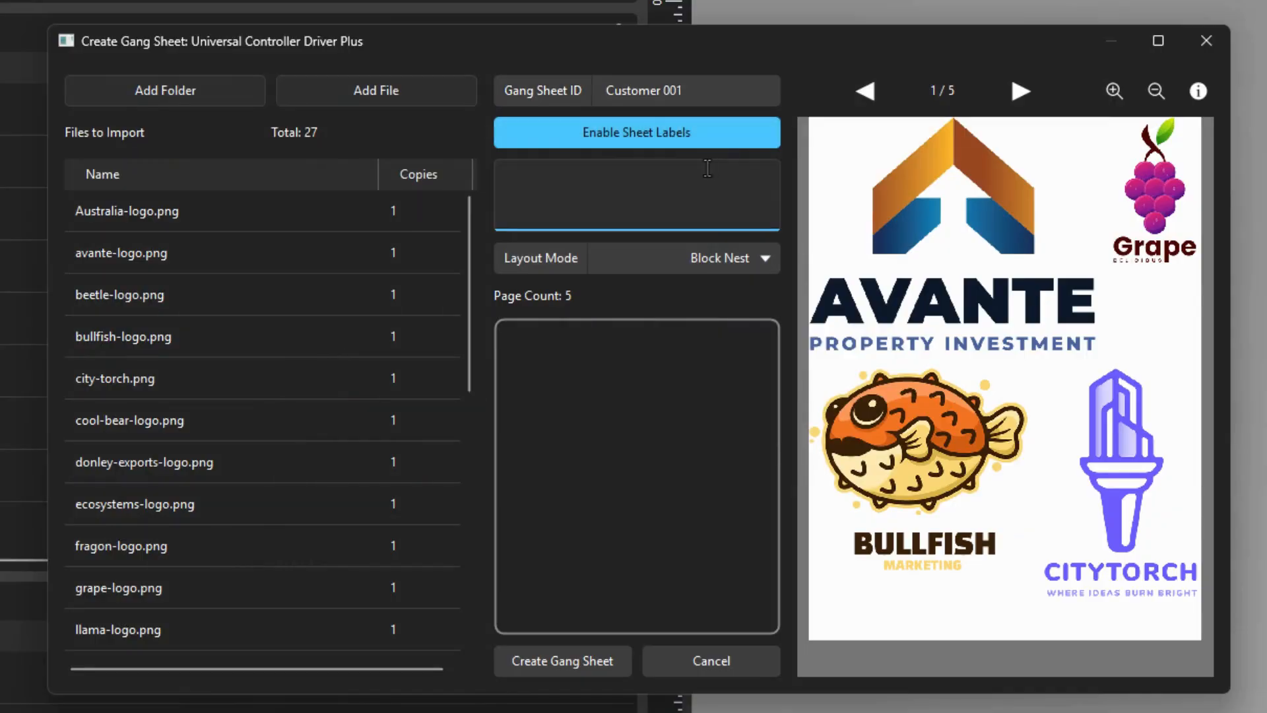
pyautogui.write('Send to Jim after printing')
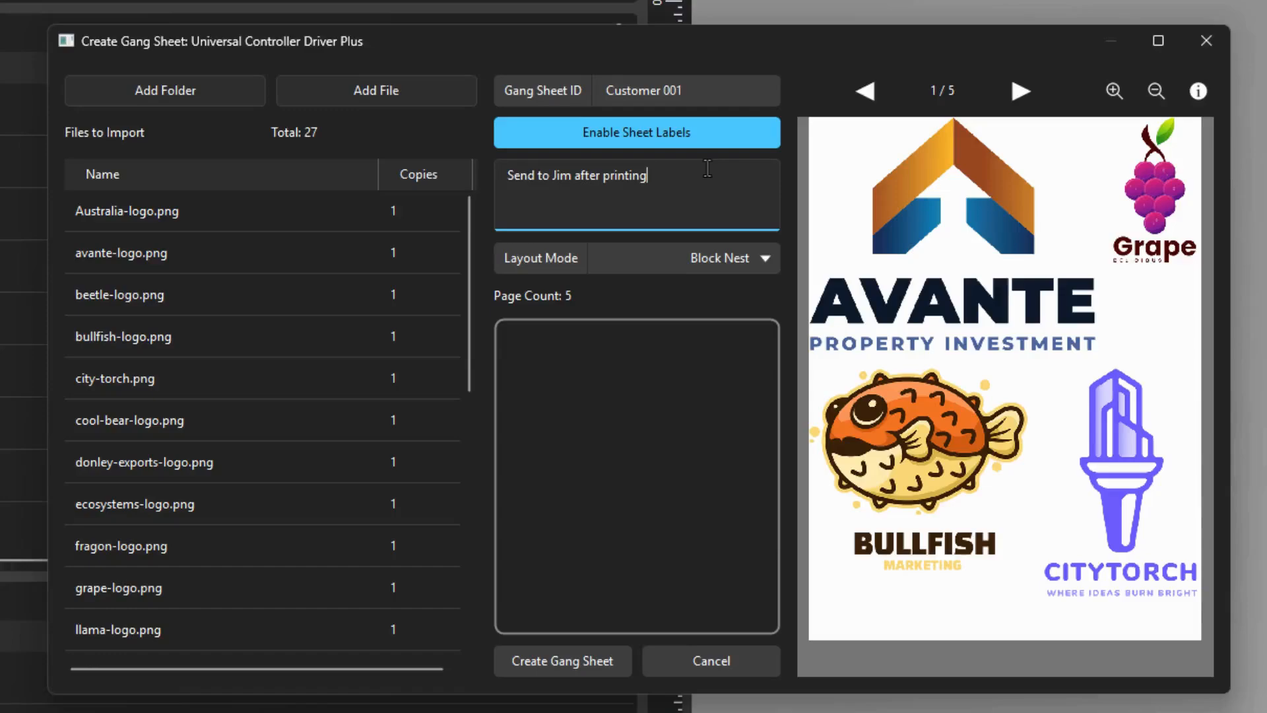
# Step: Switch the layout mode to No Nest and back to Block Nest
pyautogui.click(738, 260)
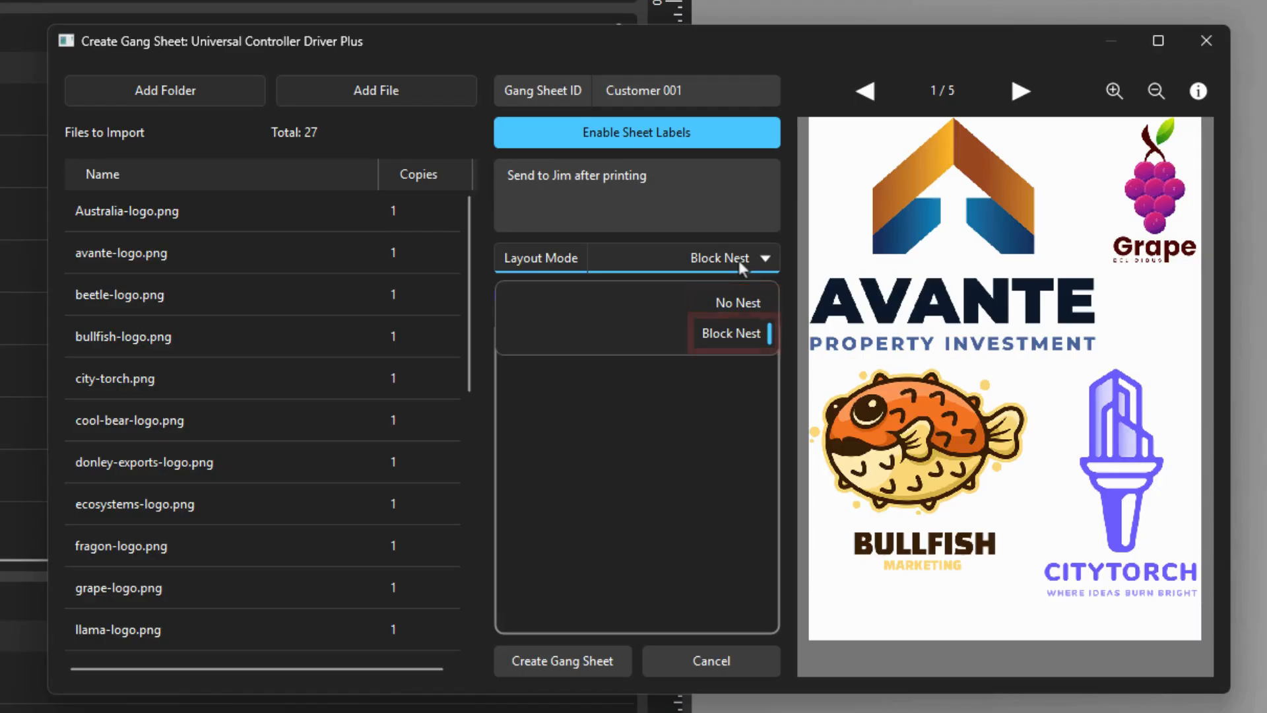
pyautogui.click(741, 307)
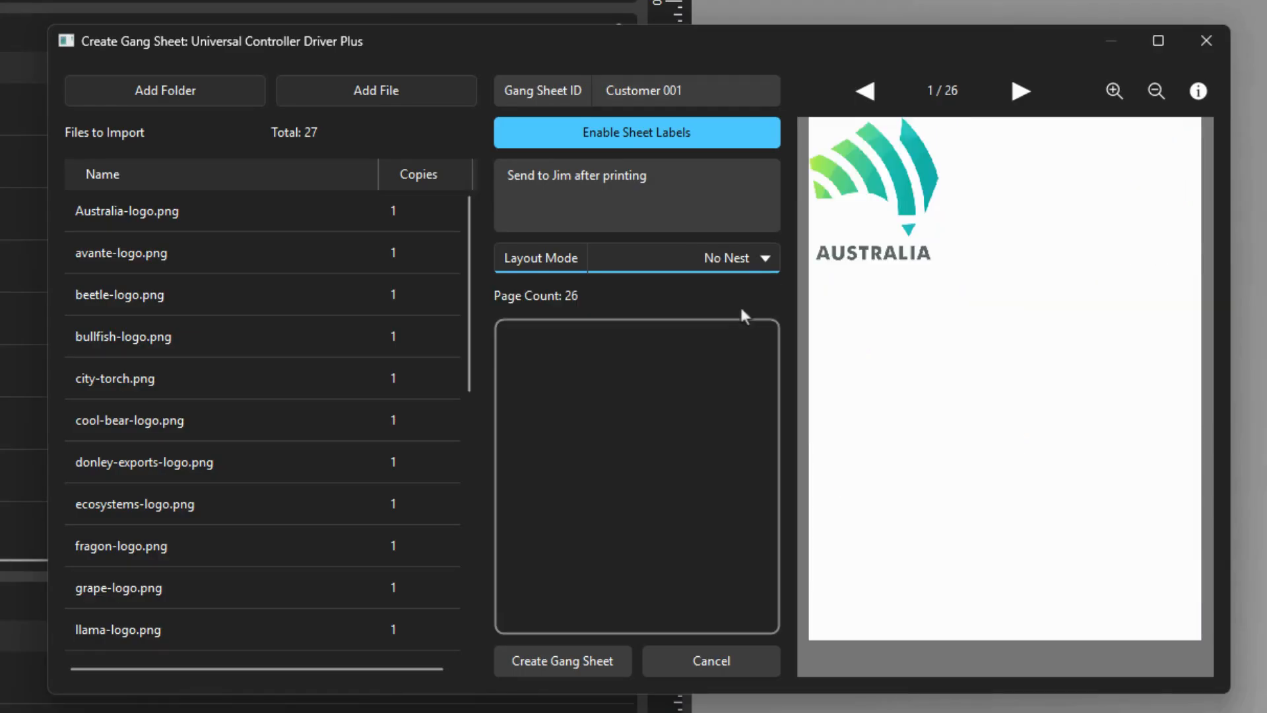
pyautogui.click(741, 256)
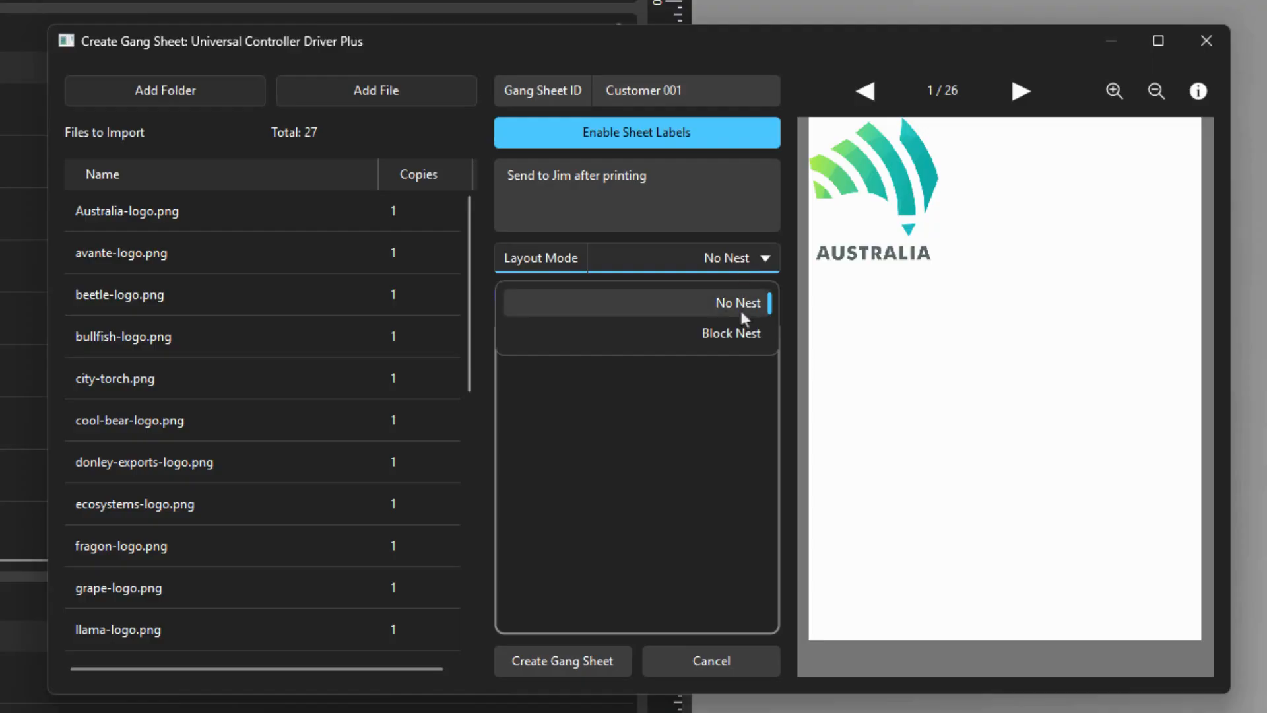
pyautogui.click(741, 333)
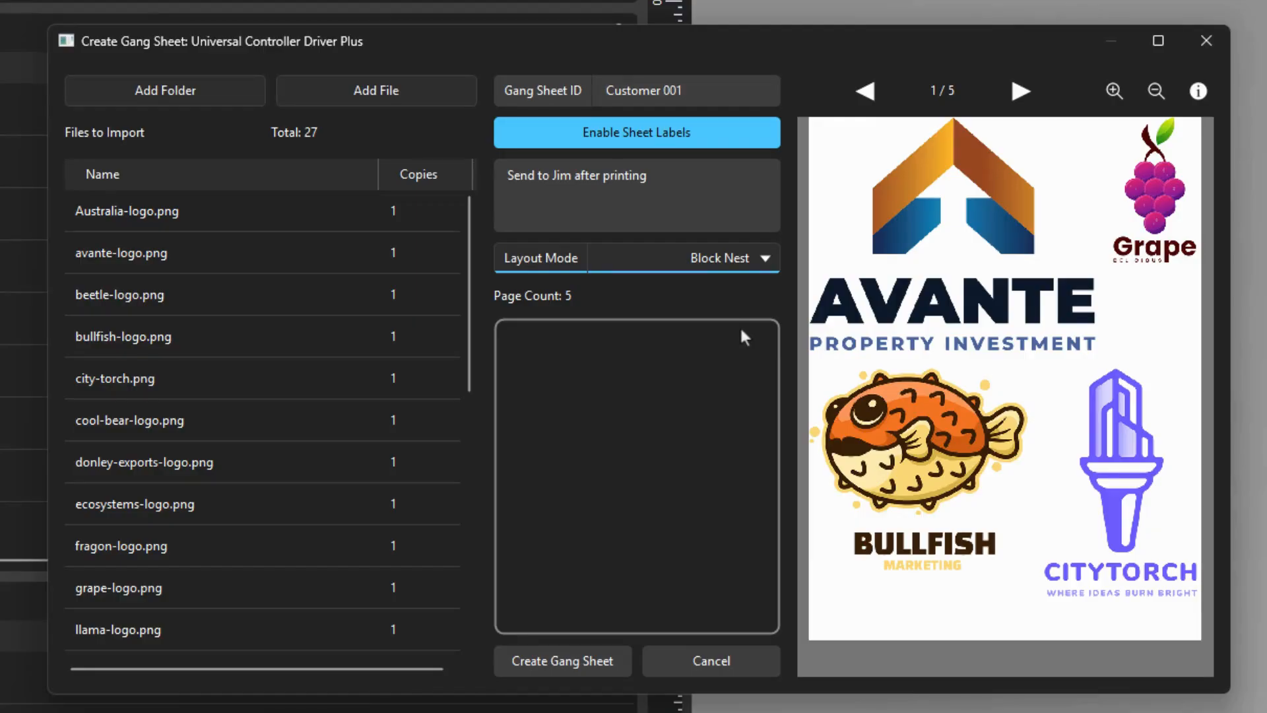
# Step: Rename the cool-bear-logo.png job as bear logo and set its copies to 2
pyautogui.click(176, 426)
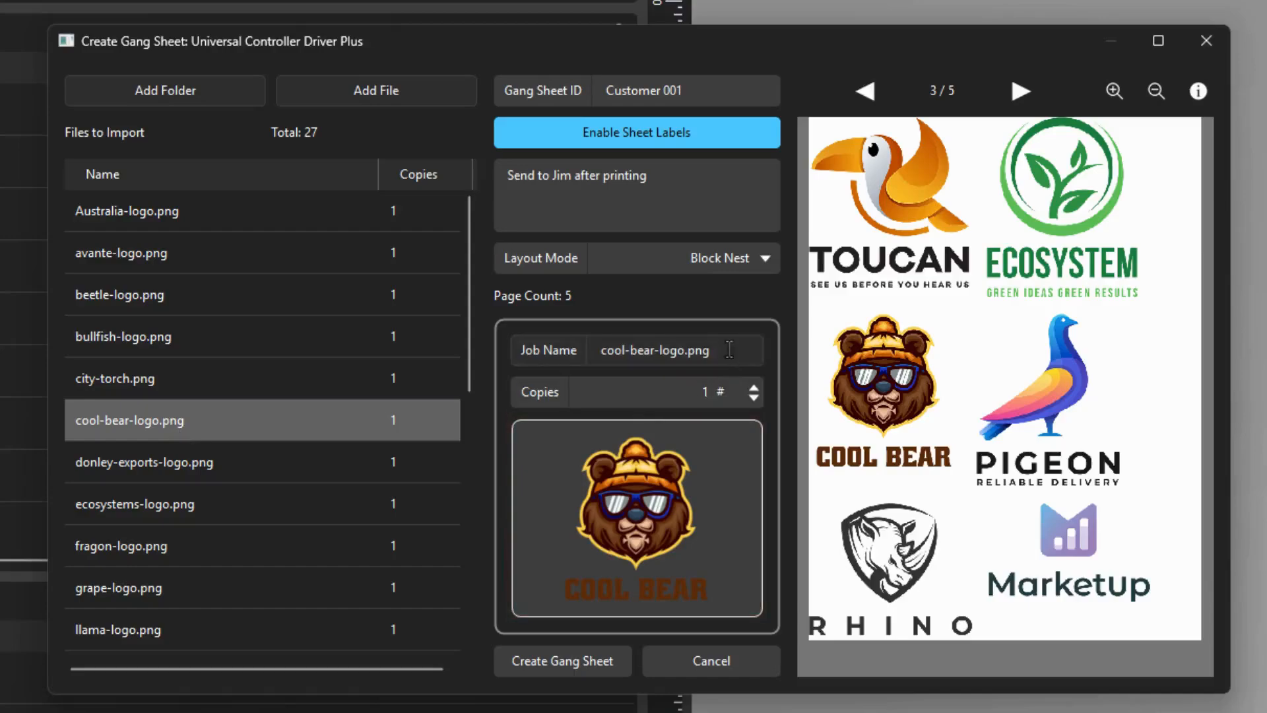
pyautogui.moveTo(729, 348); pyautogui.dragTo(538, 308)
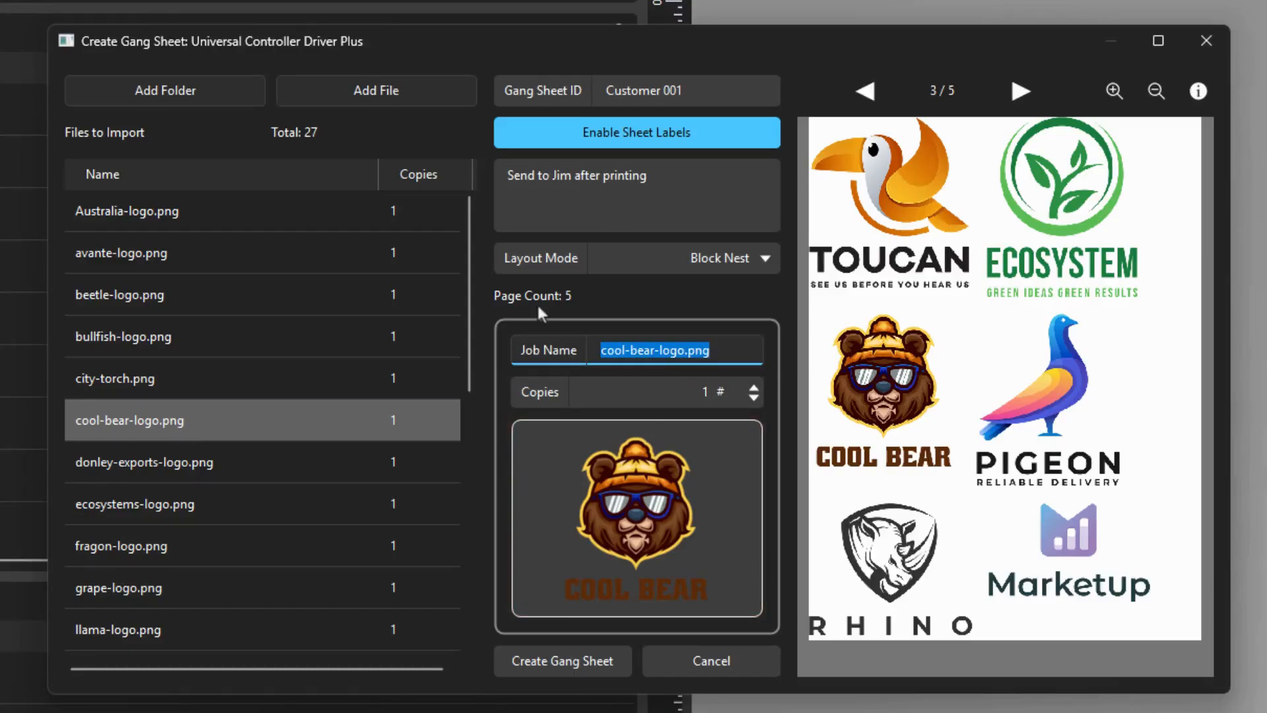
pyautogui.write('bear logo')
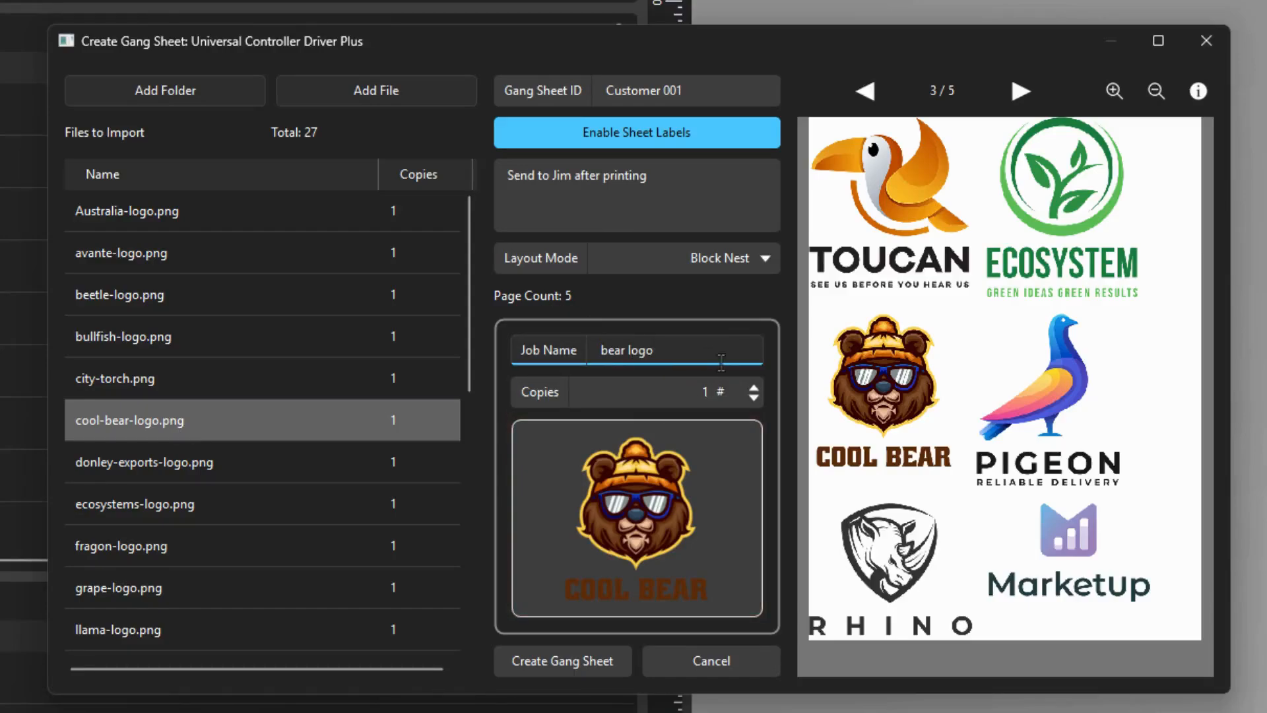
pyautogui.press('Tab')
pyautogui.click(761, 380)
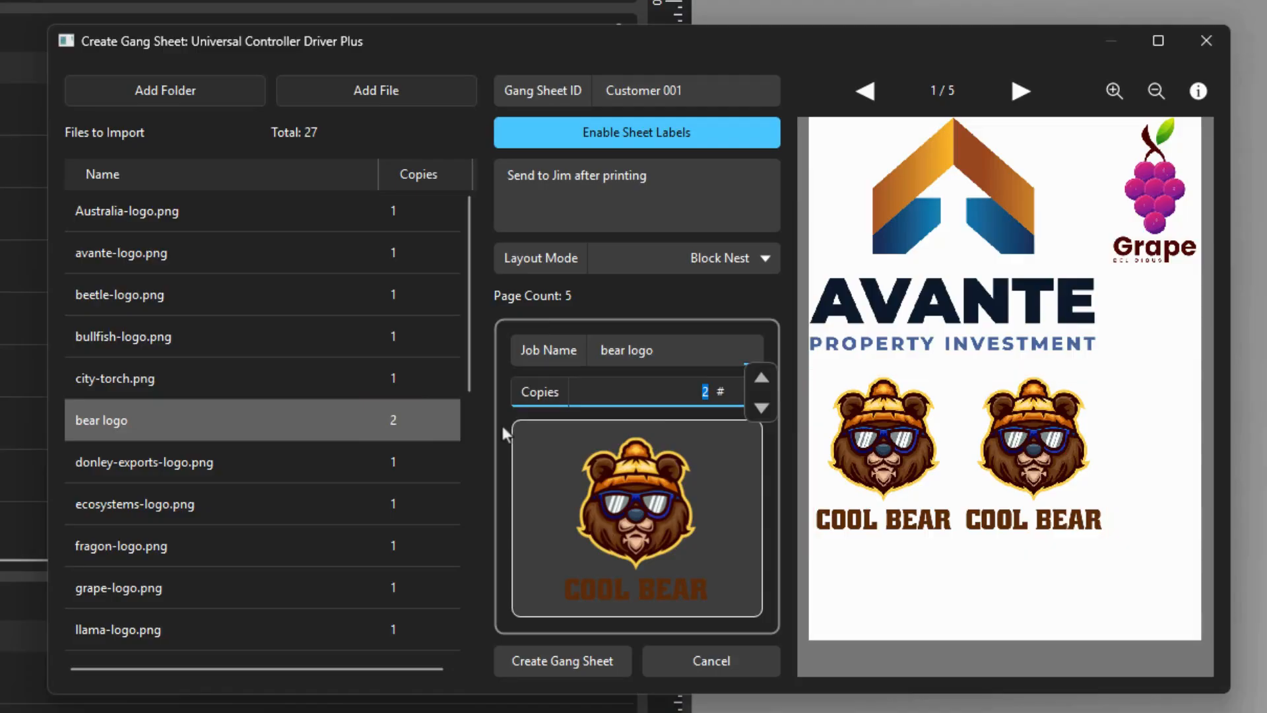
# Step: Create the gang sheet
pyautogui.click(572, 655)
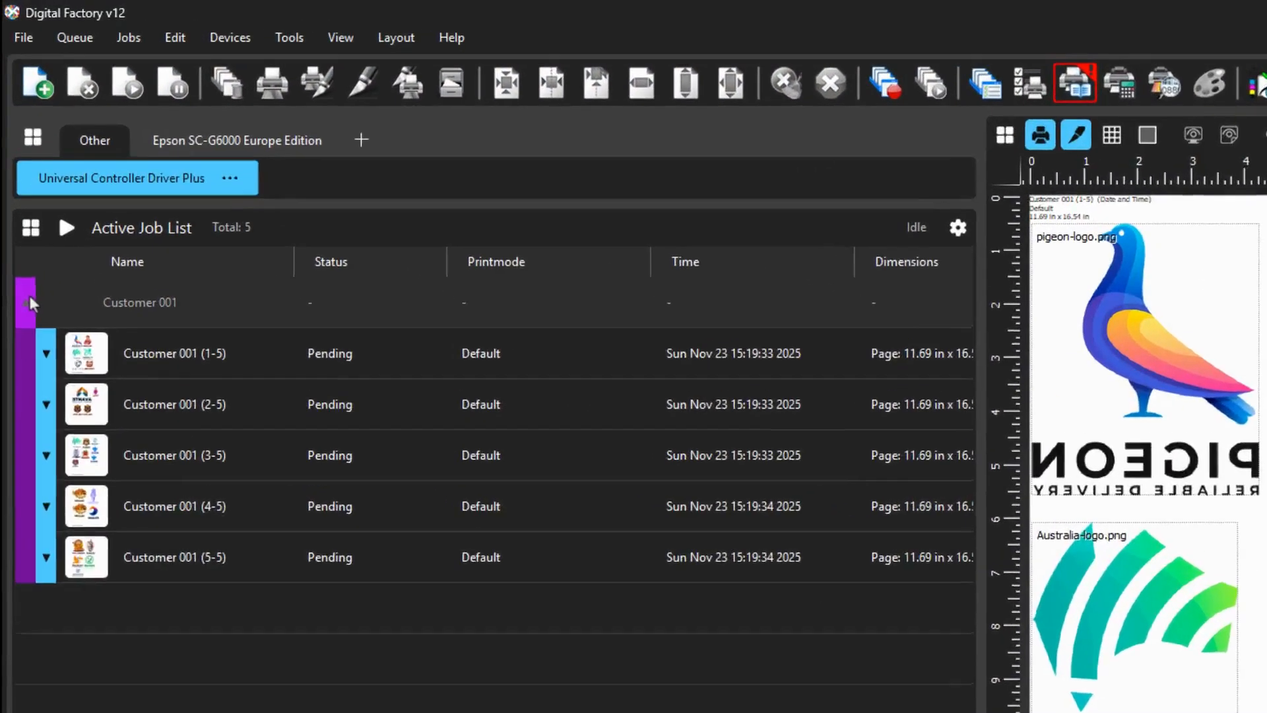
pyautogui.click(29, 302)
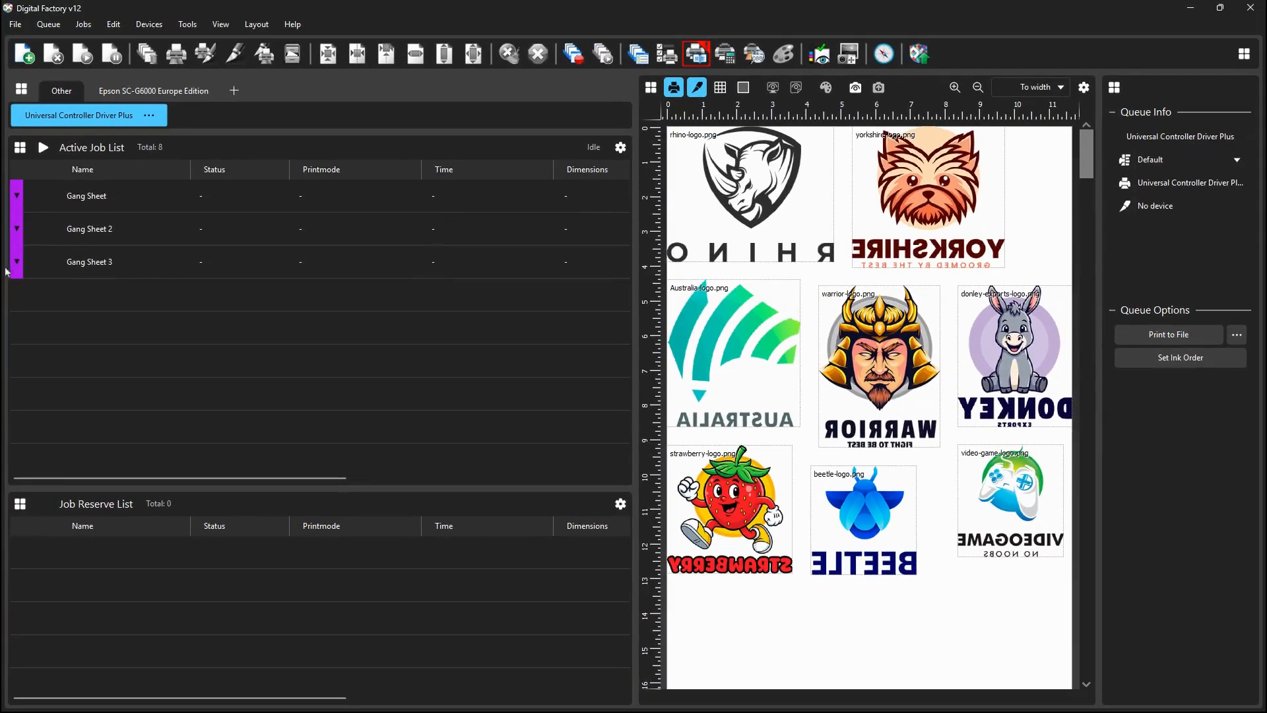
# Step: Expand the gang sheet groups in the job list and preview their individual pages
pyautogui.click(29, 453)
pyautogui.click(17, 229)
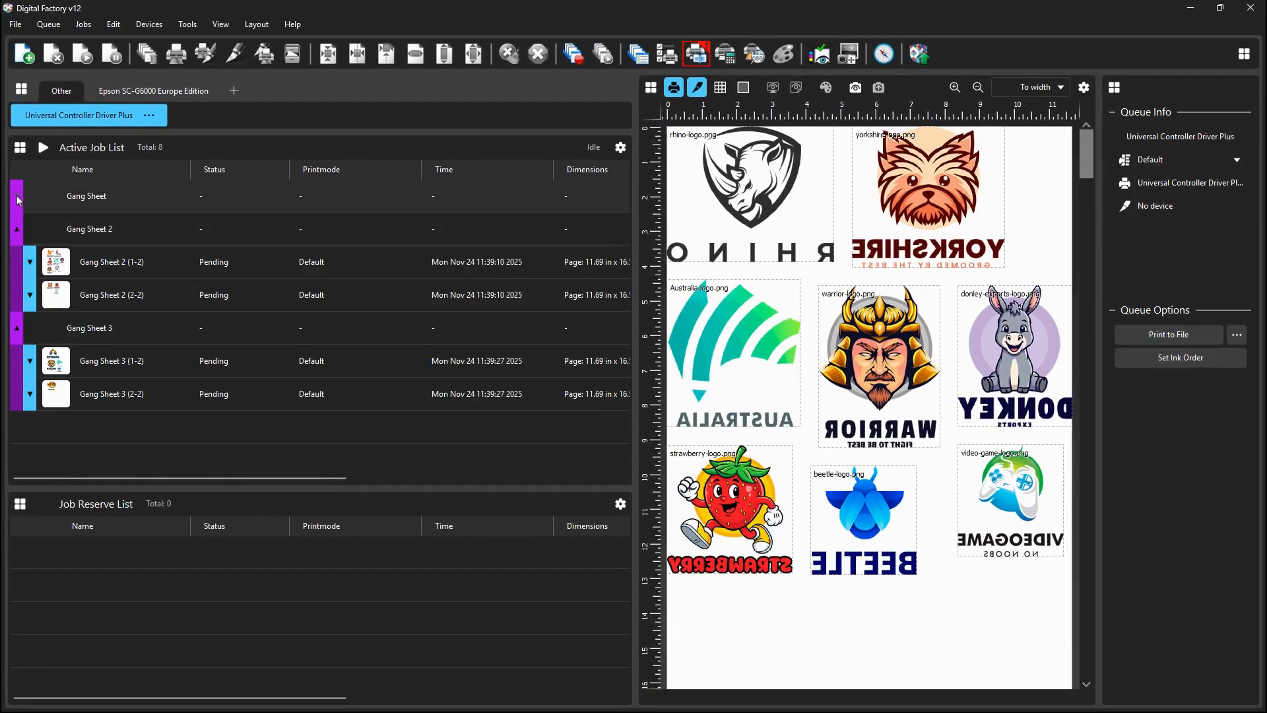
pyautogui.click(17, 196)
pyautogui.click(84, 323)
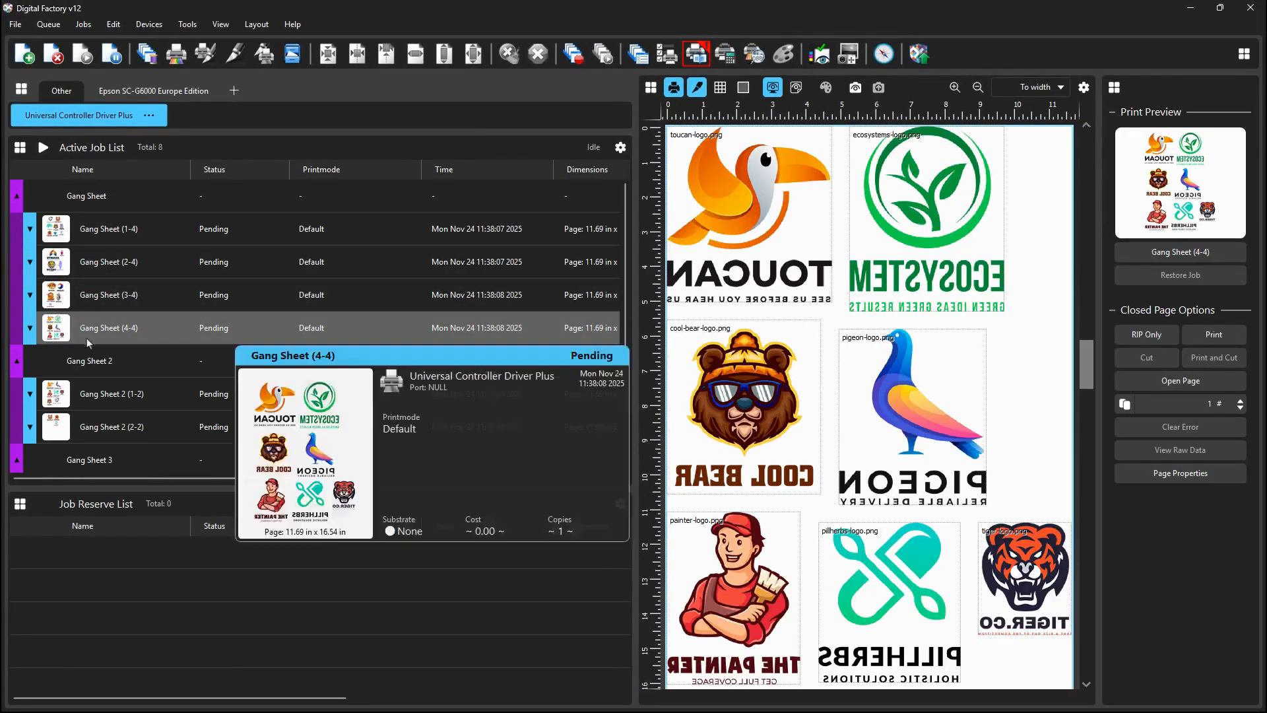
pyautogui.click(98, 429)
pyautogui.scroll(-2, 103, 435)
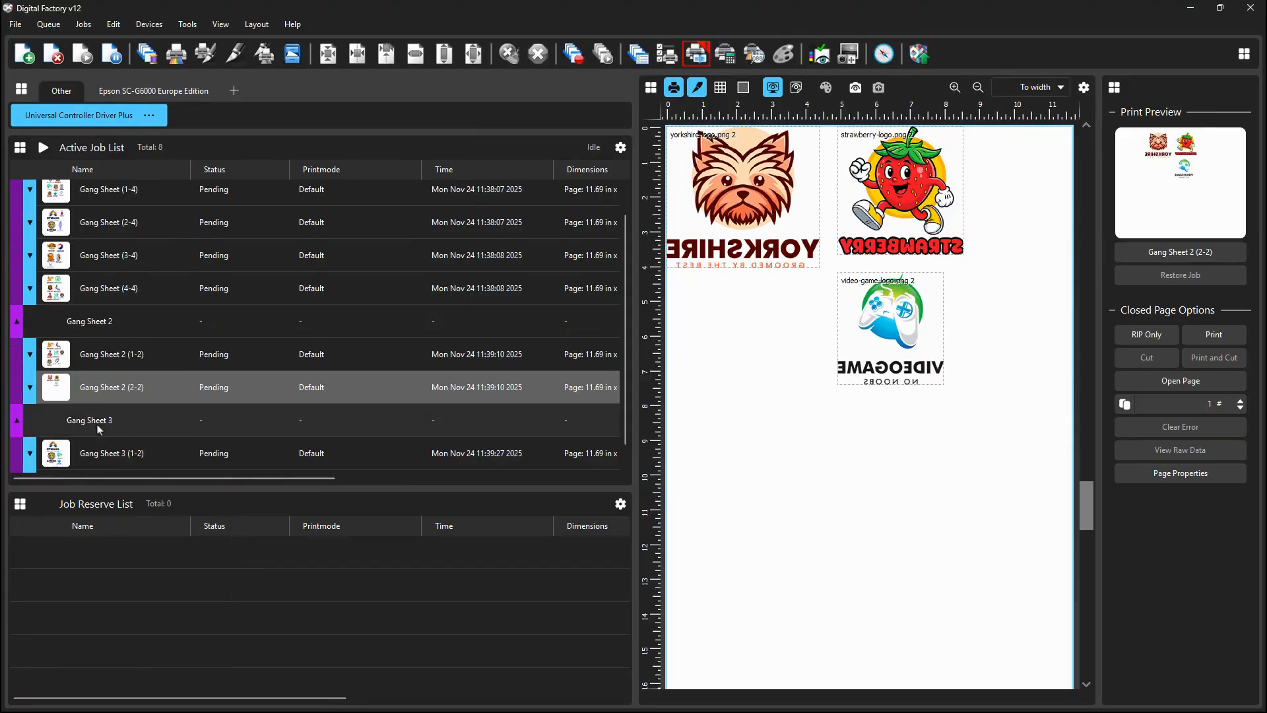
pyautogui.click(108, 456)
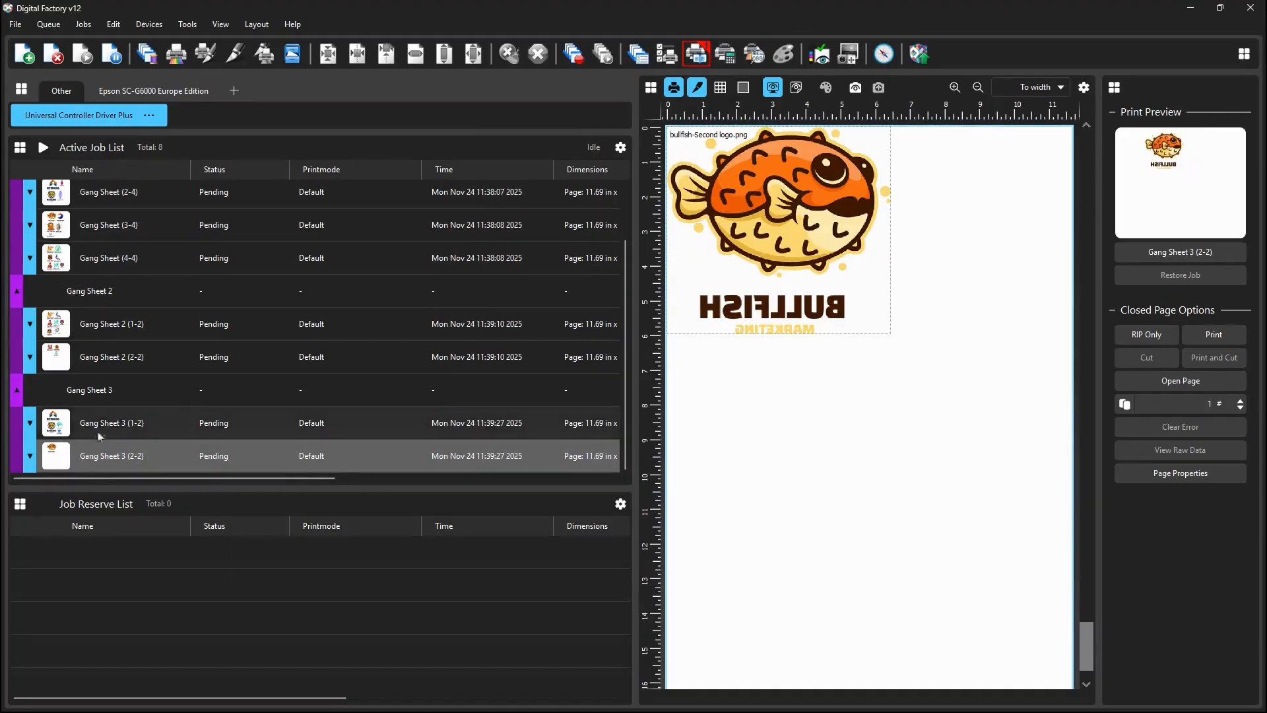
# Step: Ungroup the first Gang Sheet group in the active job list
pyautogui.scroll(3, 108, 455)
pyautogui.click(58, 196)
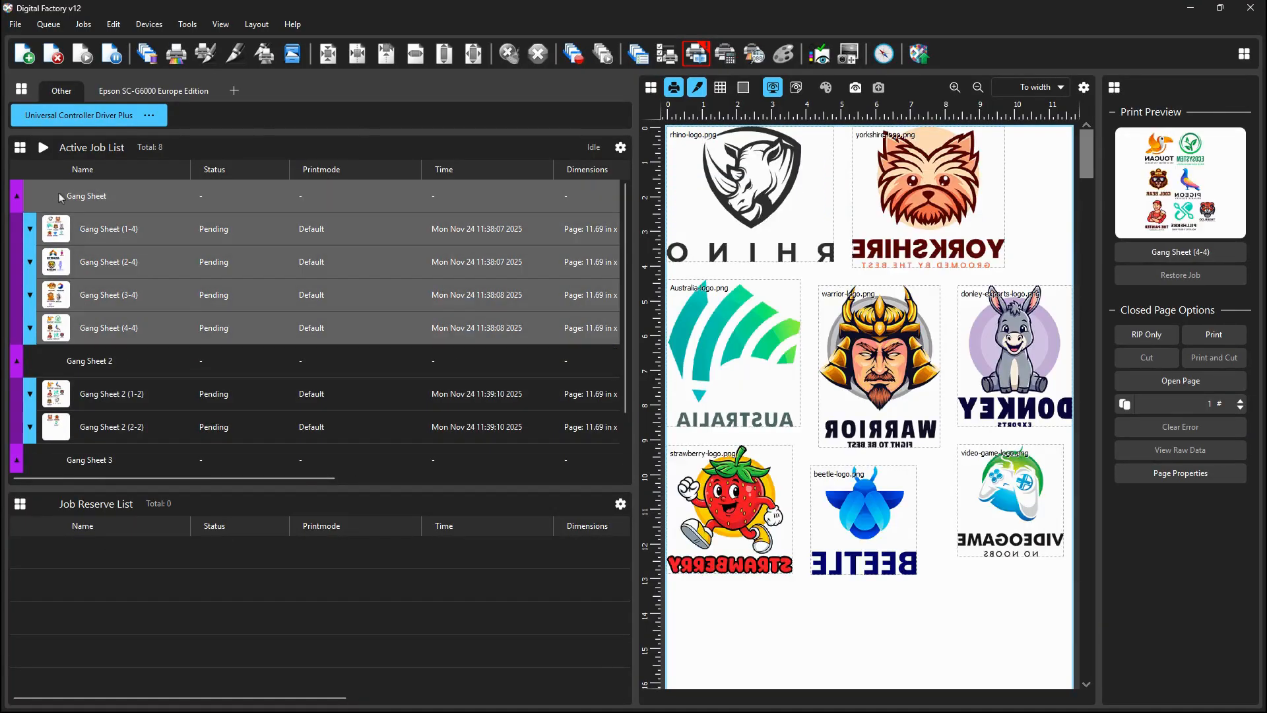
pyautogui.rightClick(59, 195)
pyautogui.click(92, 224)
# Step: Ungroup the Gang Sheet 3 group into its separate page jobs
pyautogui.click(94, 293)
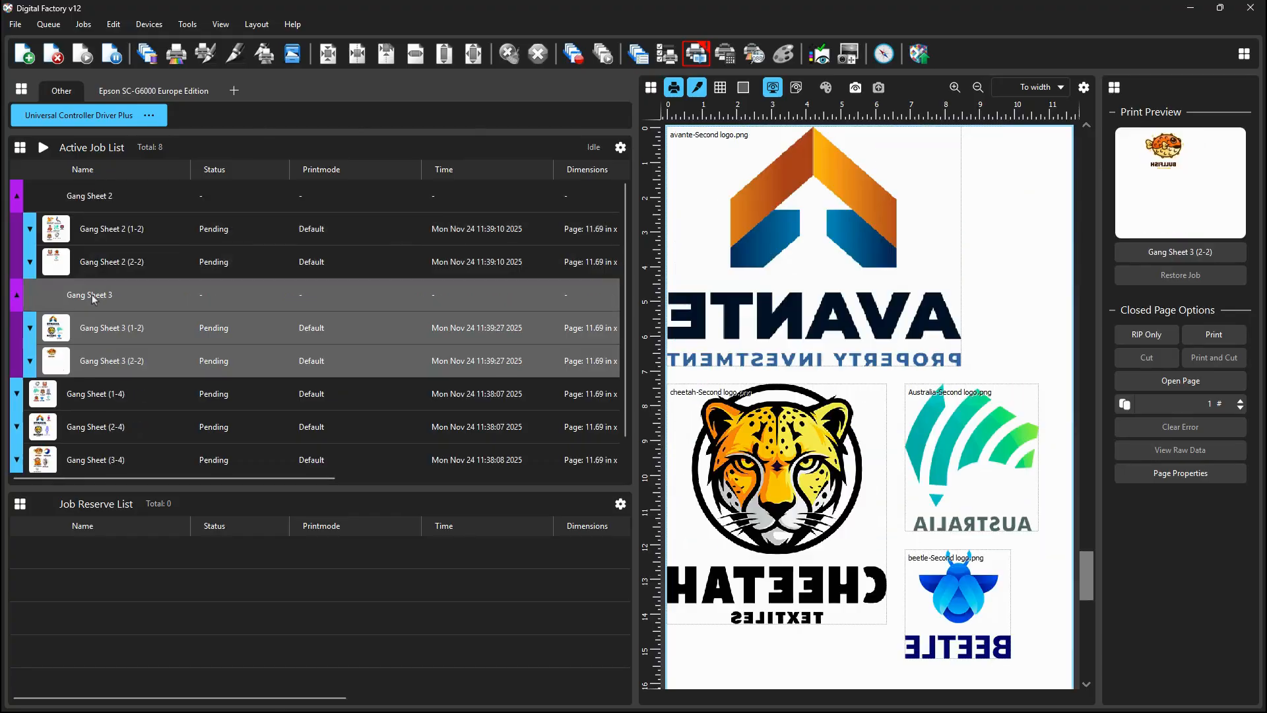
pyautogui.scroll(-1, 99, 396)
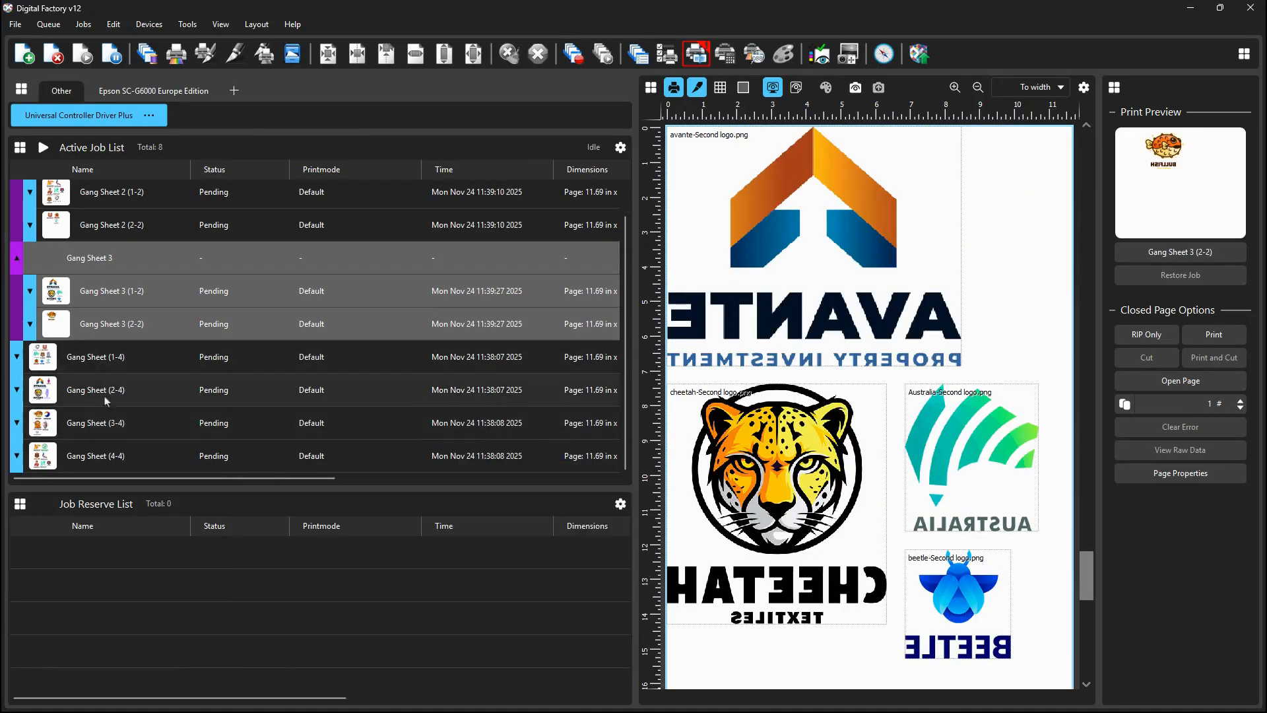
pyautogui.rightClick(112, 256)
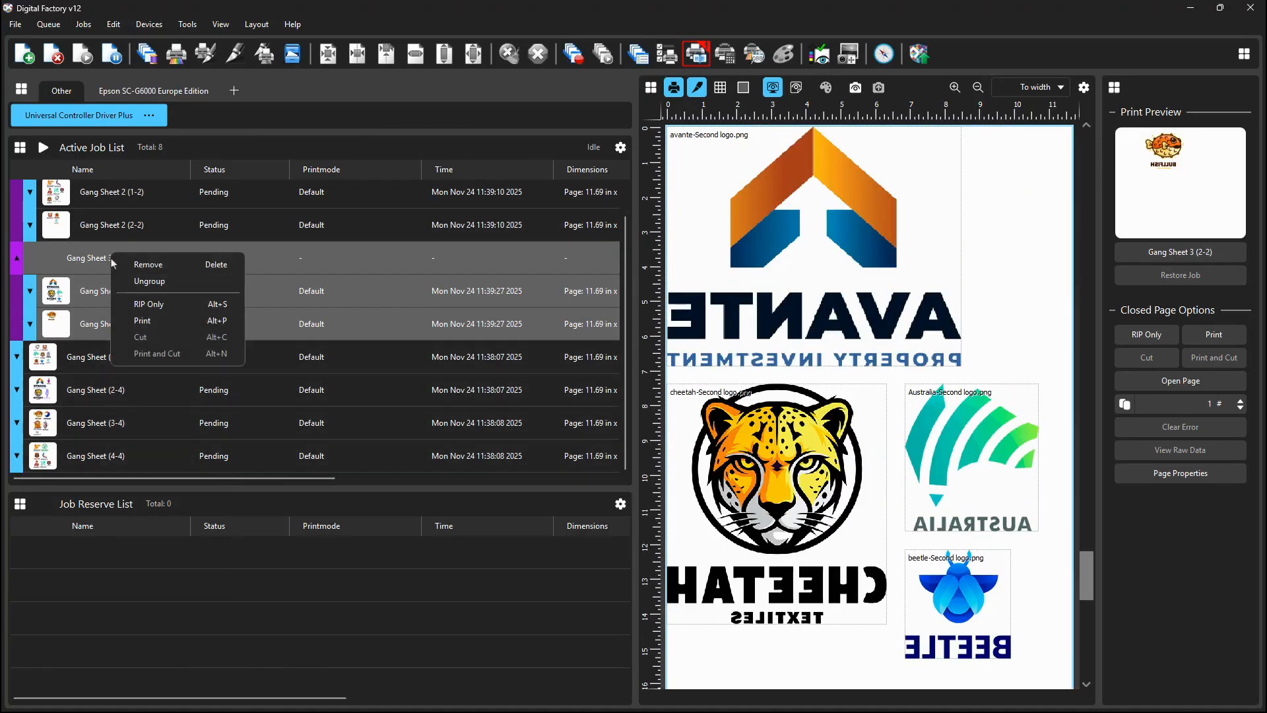
pyautogui.click(155, 278)
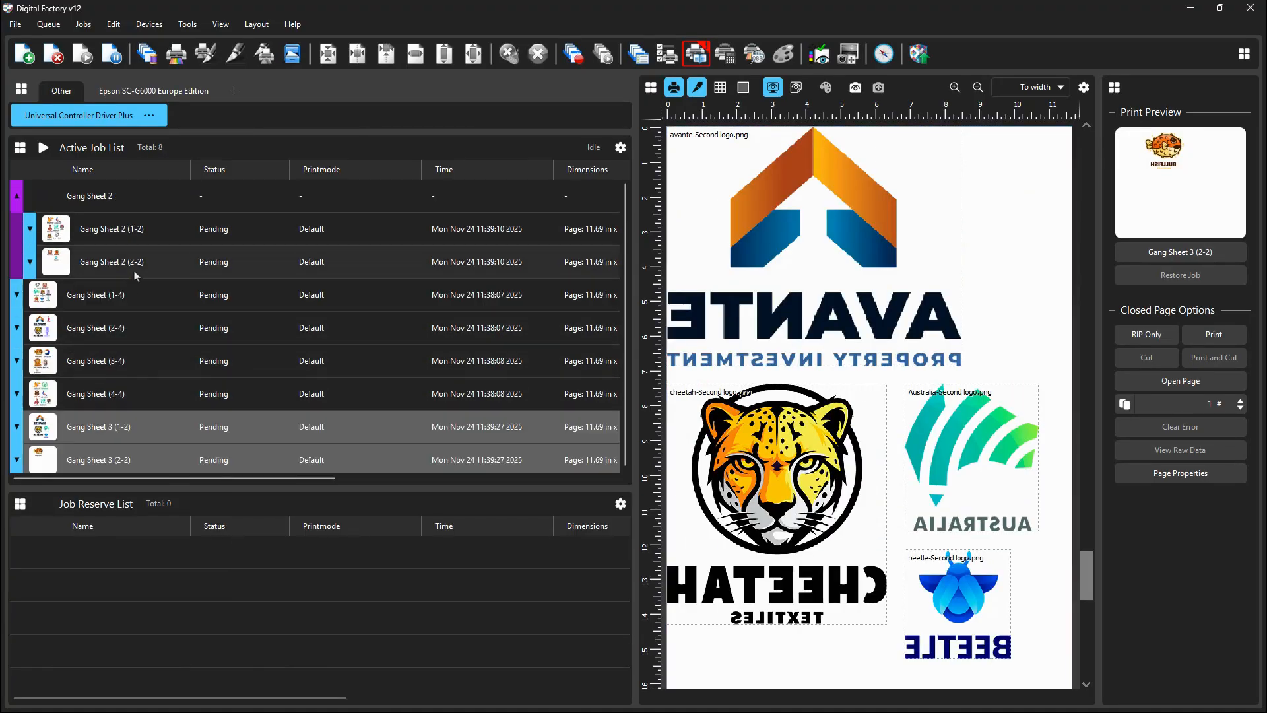
# Step: Ungroup the Gang Sheet 2 group so all gang sheet pages are listed individually
pyautogui.click(100, 195)
pyautogui.rightClick(100, 195)
pyautogui.click(129, 225)
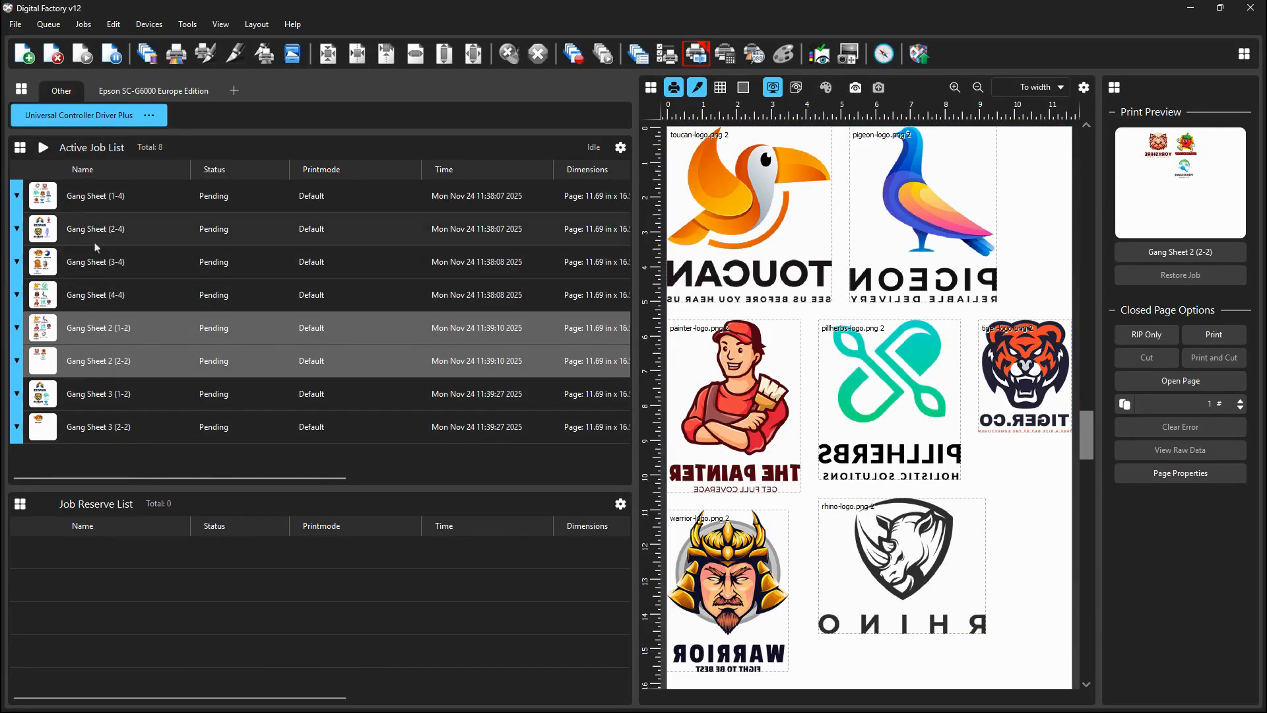
pyautogui.moveTo(92, 198)
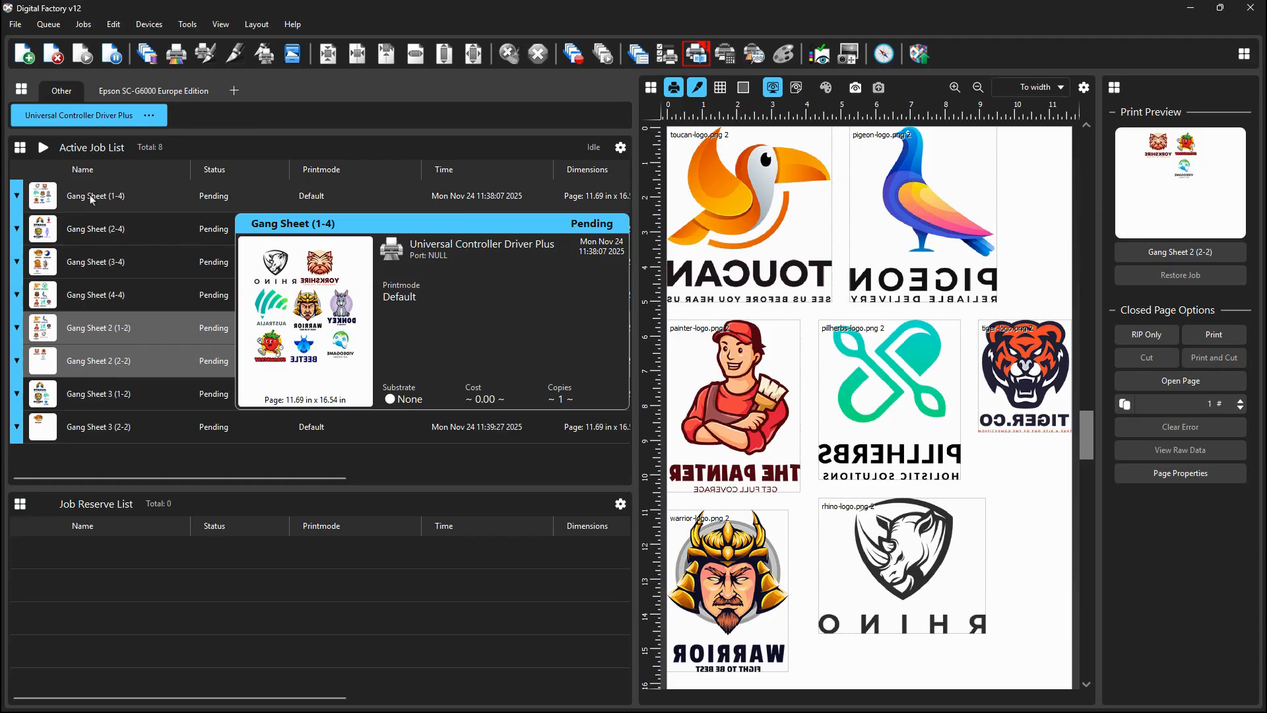